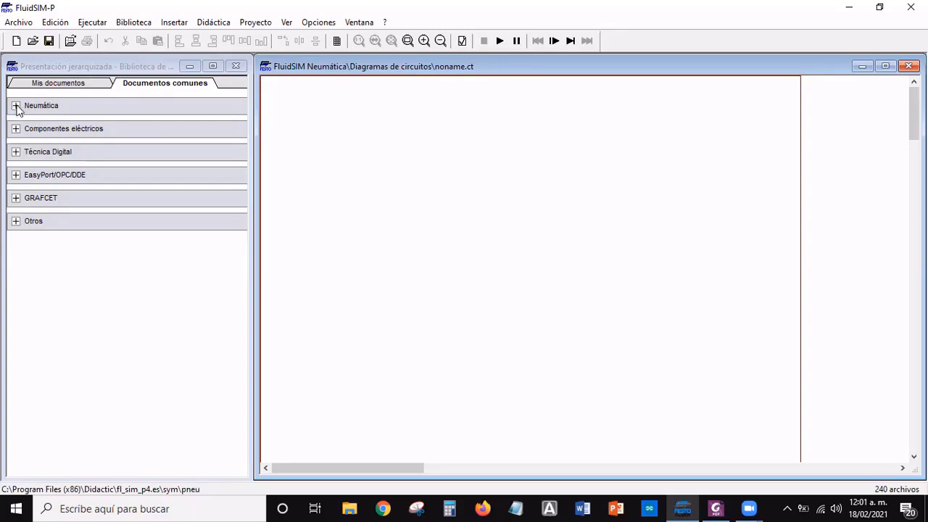
Place a compressed air source (Fuente de aire comprimido) from the pneumatic supply elements on the circuit diagram
{"action": "left_click", "coordinate": [15, 107]}
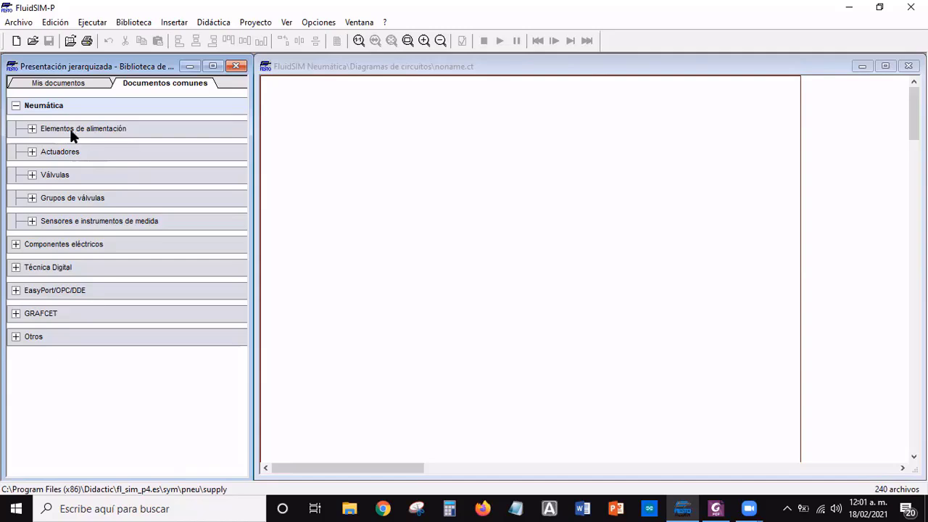
{"action": "left_click", "coordinate": [45, 131]}
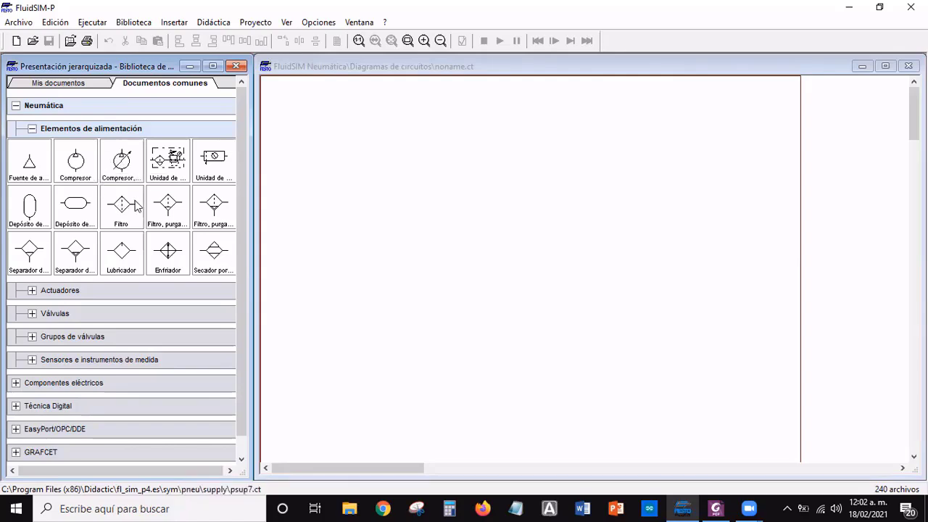
{"action": "left_click", "coordinate": [30, 167]}
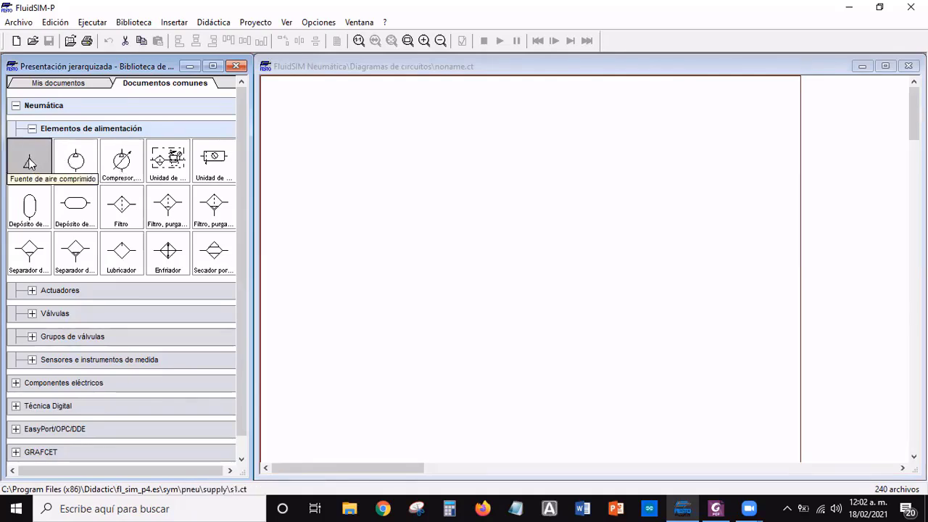
{"action": "left_click_drag", "start_coordinate": [29, 163], "coordinate": [440, 287]}
{"action": "left_click", "coordinate": [549, 278]}
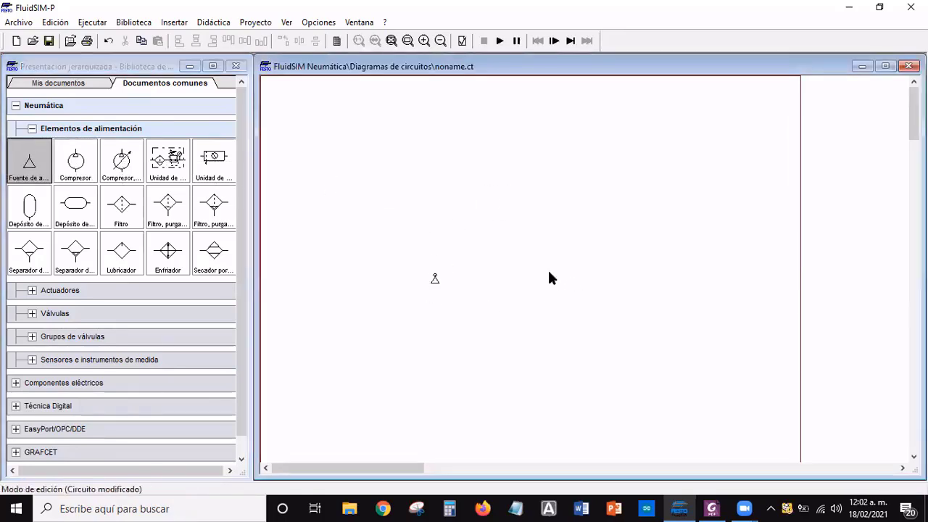
Move the compressed air source further left on the sheet, leaving free space to its right
{"action": "left_click", "coordinate": [424, 41]}
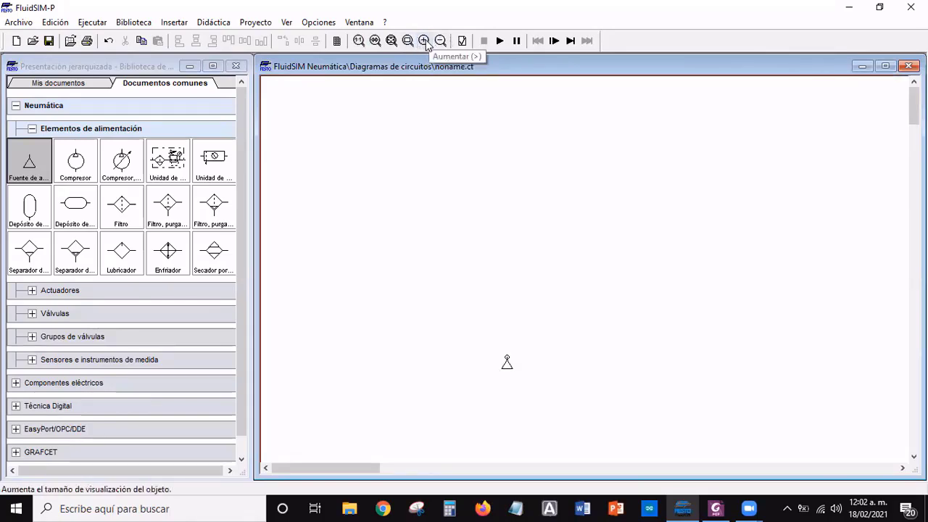
{"action": "left_click", "coordinate": [424, 42]}
{"action": "scroll", "coordinate": [808, 294], "scroll_direction": "down", "scroll_amount": 5}
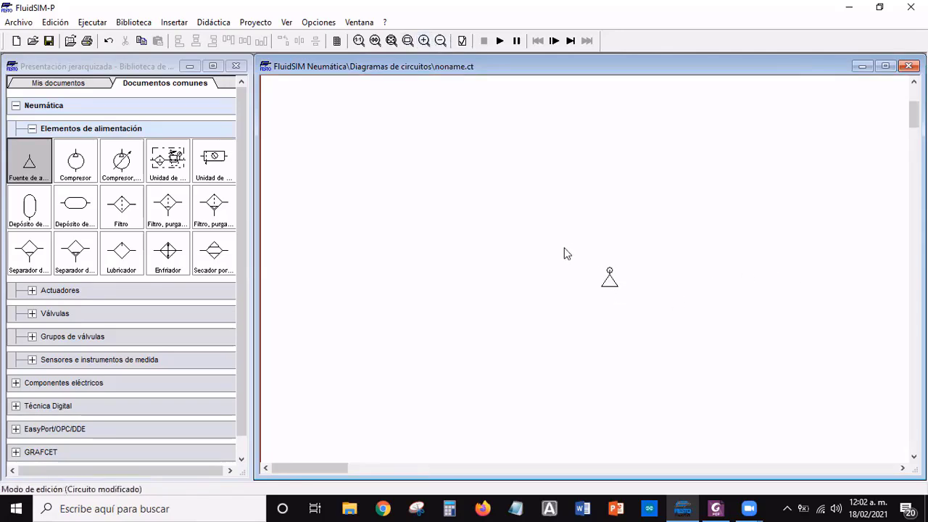
{"action": "left_click_drag", "start_coordinate": [611, 283], "coordinate": [395, 259]}
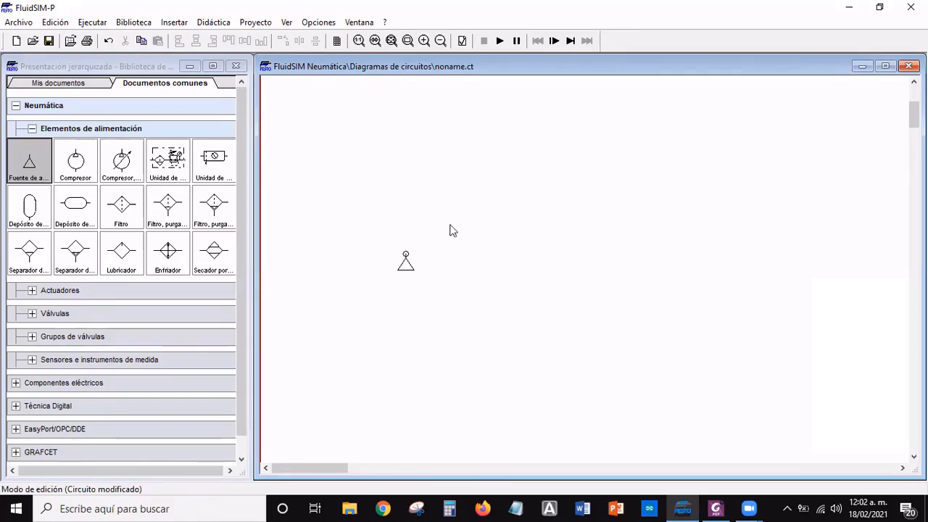
Examine the component description of the compressed air source, including its adjustable parameters, and close it
{"action": "mouse_move", "coordinate": [406, 265]}
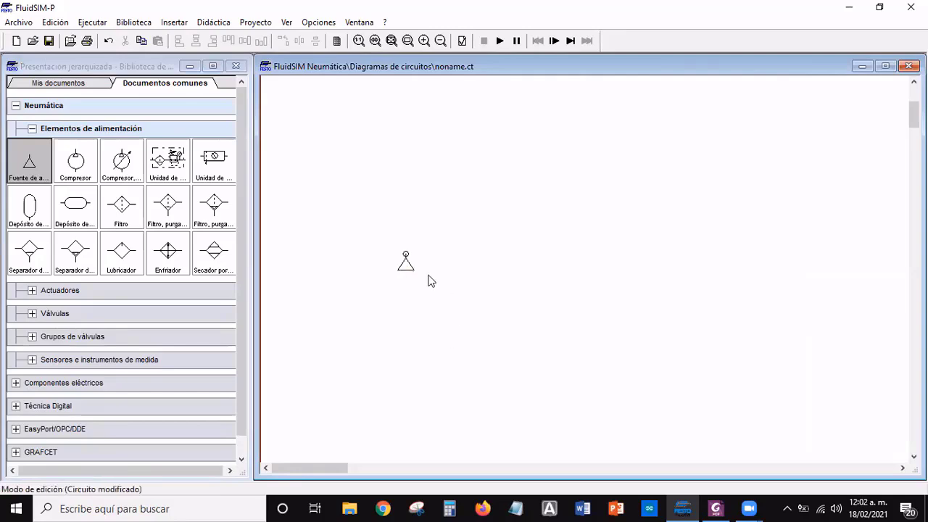
{"action": "left_click", "coordinate": [406, 265]}
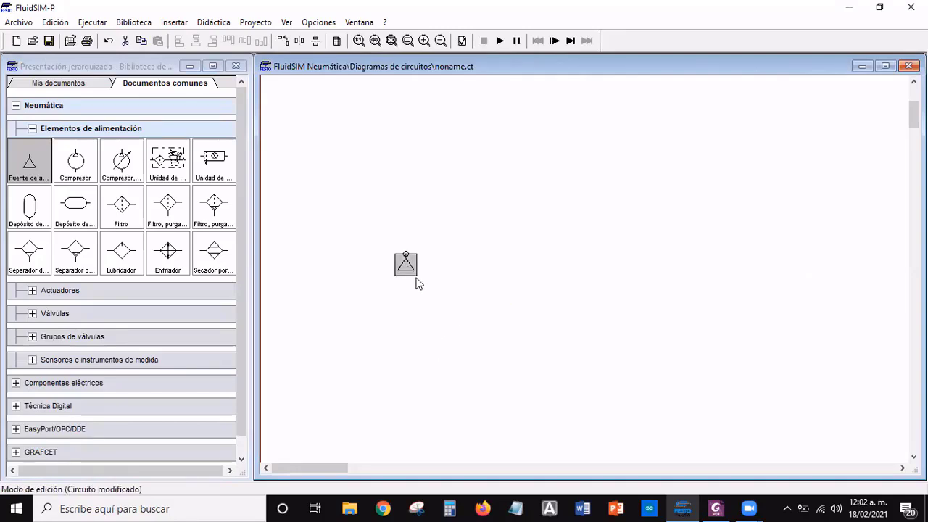
{"action": "right_click", "coordinate": [408, 270]}
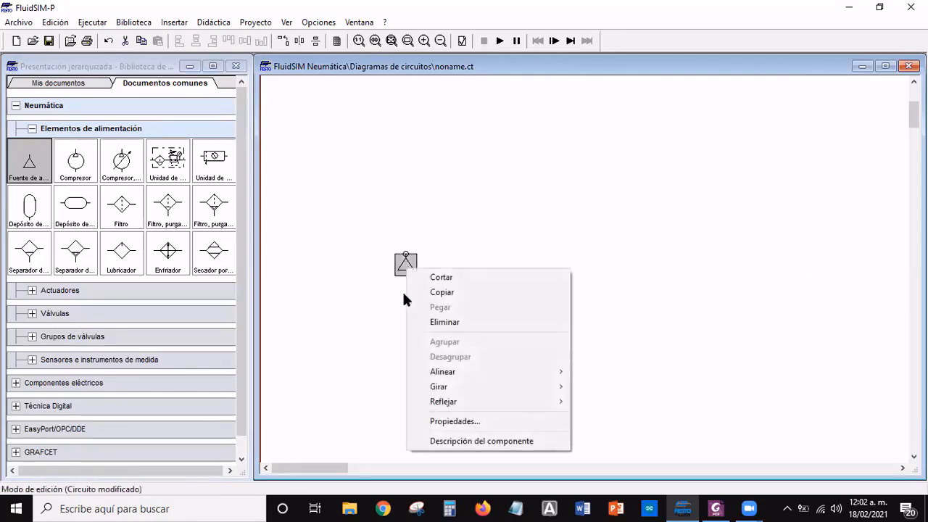
{"action": "left_click", "coordinate": [446, 444]}
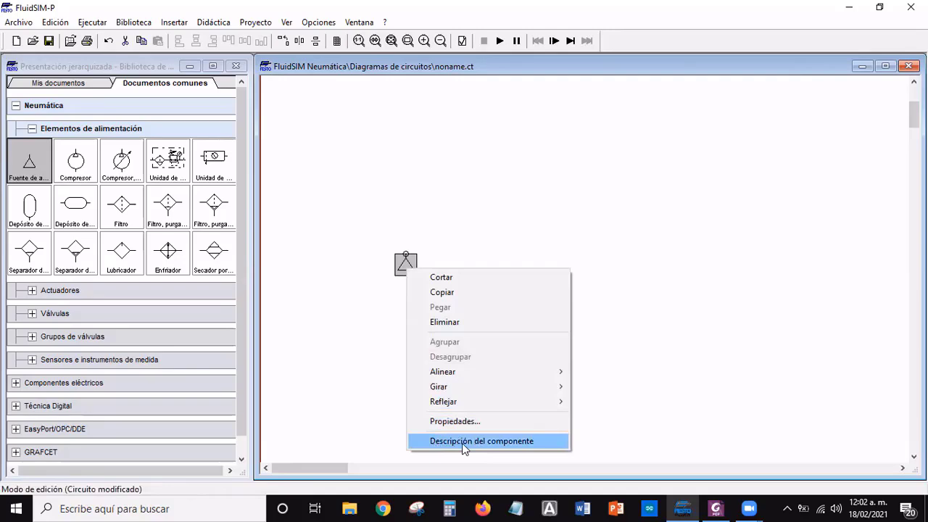
{"action": "left_click", "coordinate": [462, 442]}
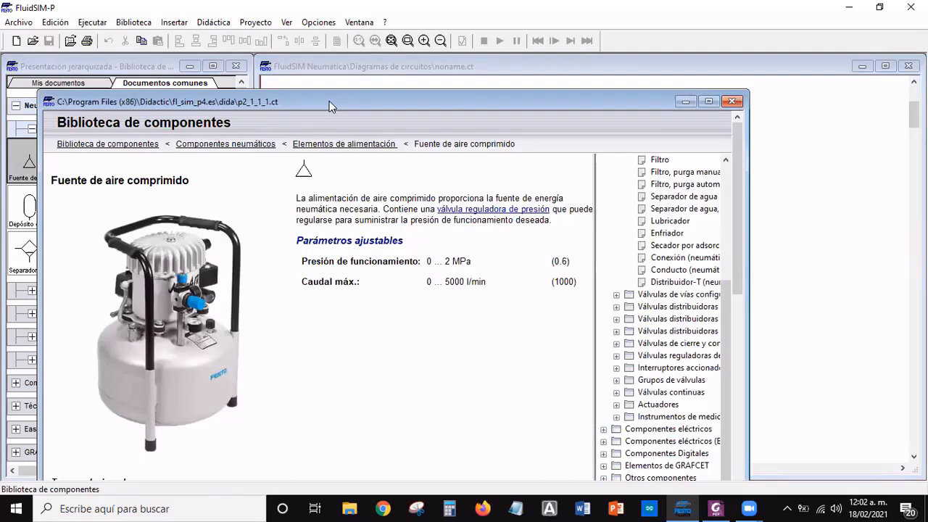
{"action": "left_click_drag", "start_coordinate": [329, 101], "coordinate": [495, 52]}
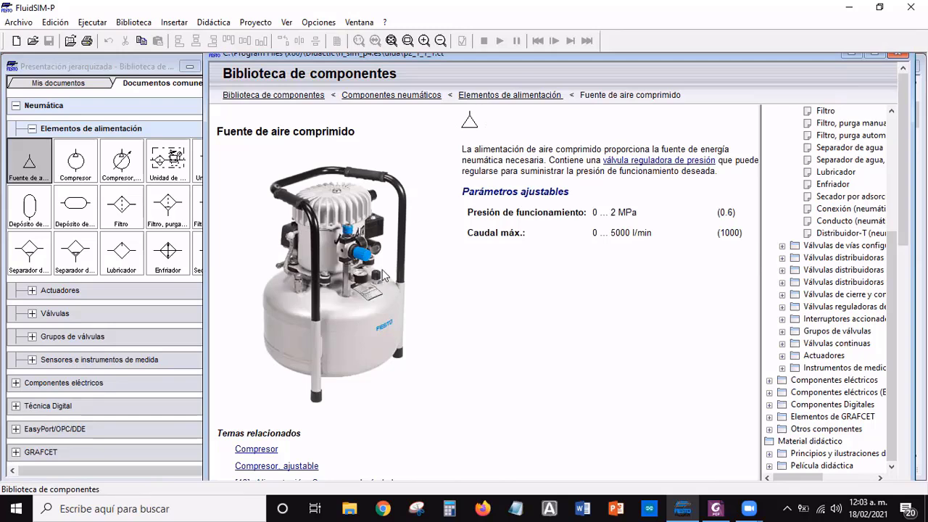
{"action": "double_click", "coordinate": [507, 56]}
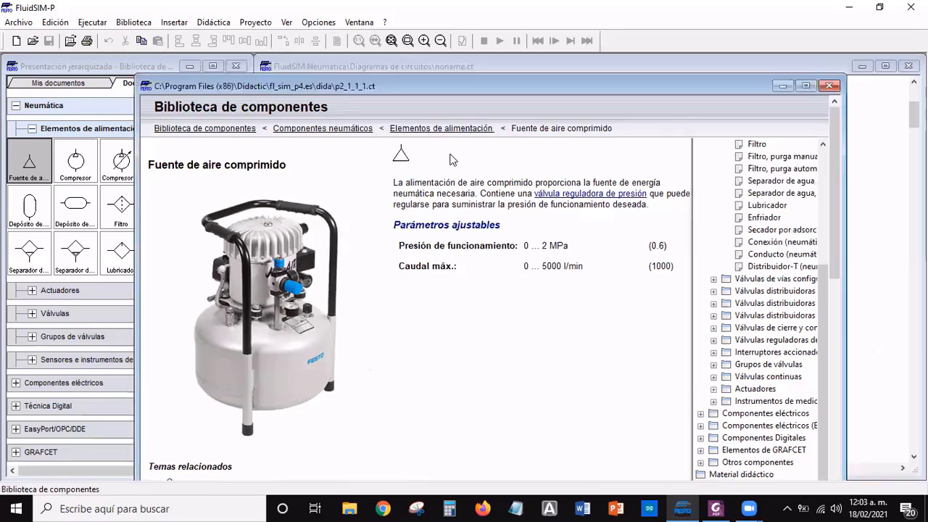
{"action": "left_click", "coordinate": [830, 85]}
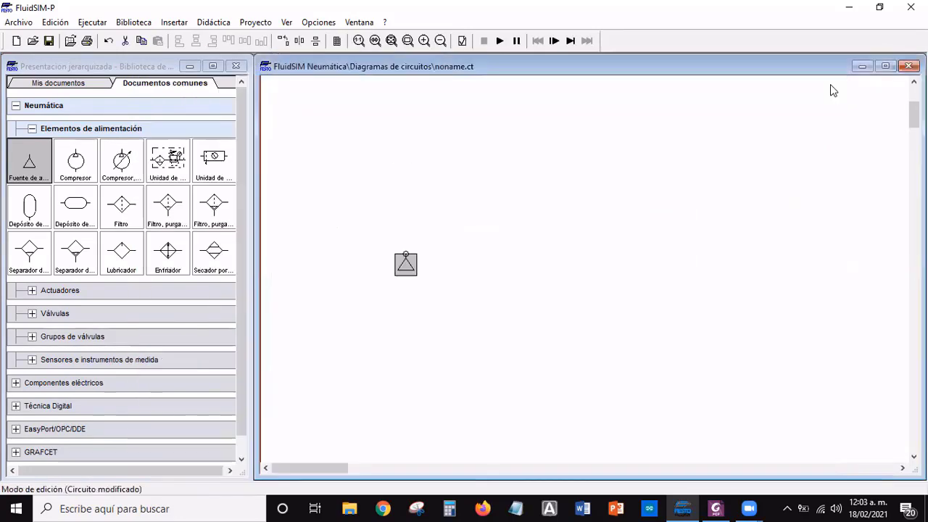
{"action": "left_click", "coordinate": [448, 190]}
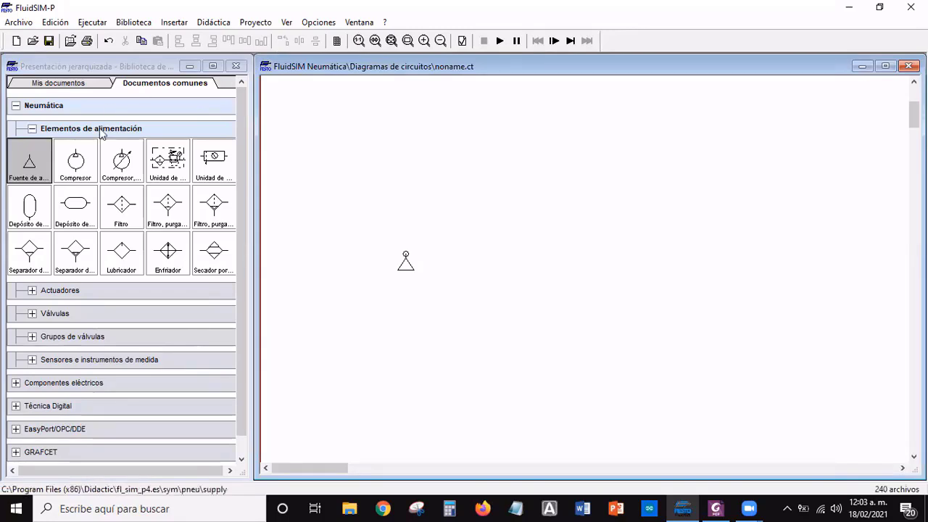
Place a simplified-representation maintenance unit (Unidad de mantenimiento) above and to the right of the compressed air source
{"action": "left_click", "coordinate": [214, 167]}
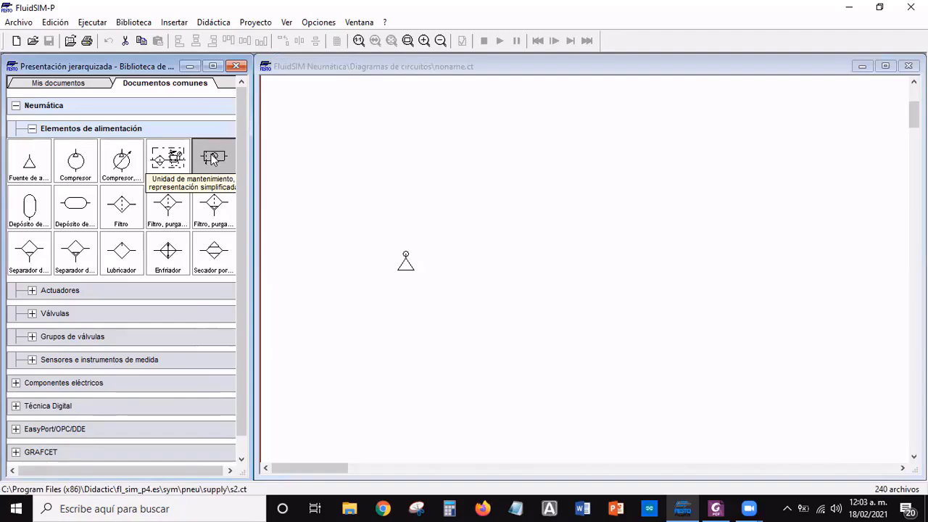
{"action": "left_click_drag", "start_coordinate": [213, 158], "coordinate": [472, 233]}
{"action": "left_click", "coordinate": [537, 237]}
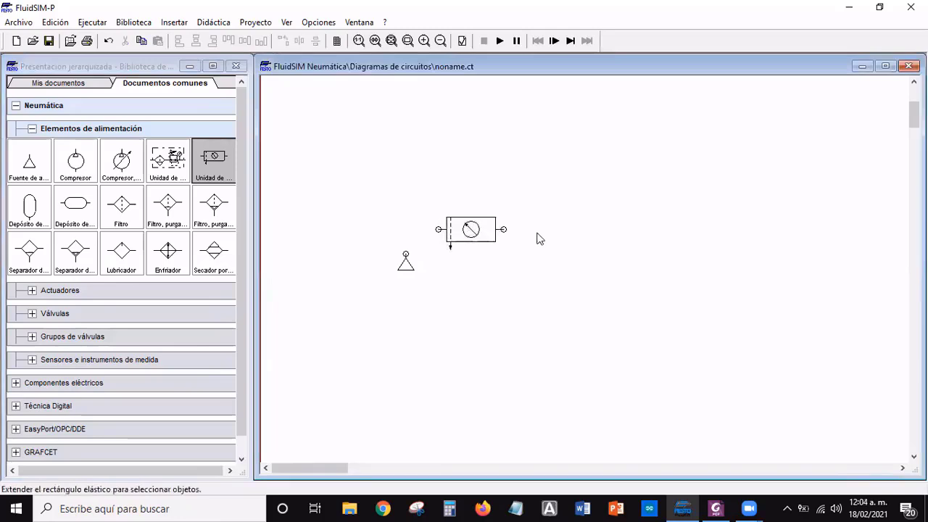
Examine the component description of the maintenance unit, including its adjustable parameters, and close it
{"action": "left_click", "coordinate": [480, 242]}
{"action": "right_click", "coordinate": [478, 239]}
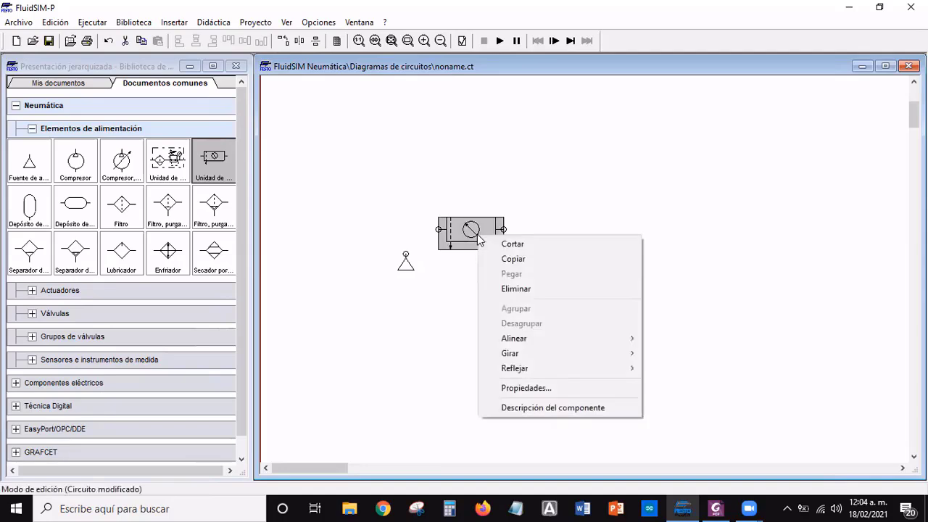
{"action": "left_click", "coordinate": [576, 407]}
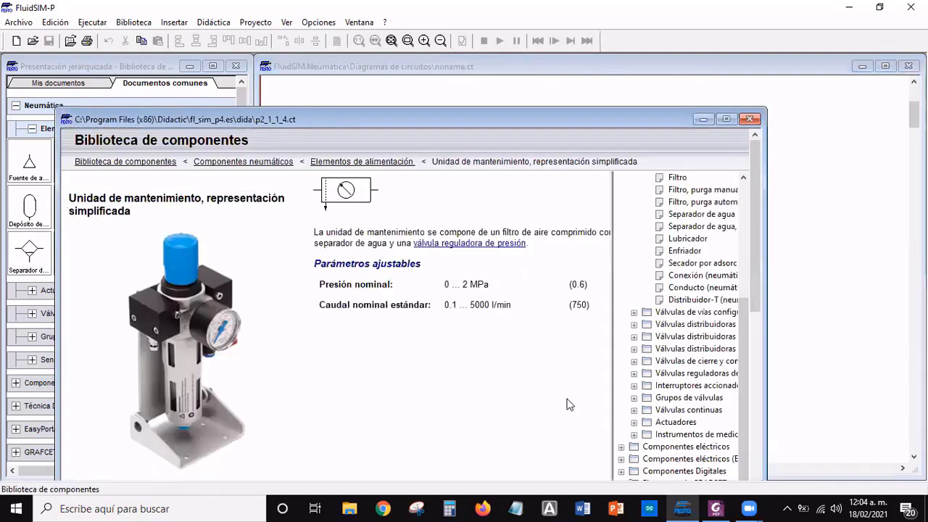
{"action": "double_click", "coordinate": [337, 115]}
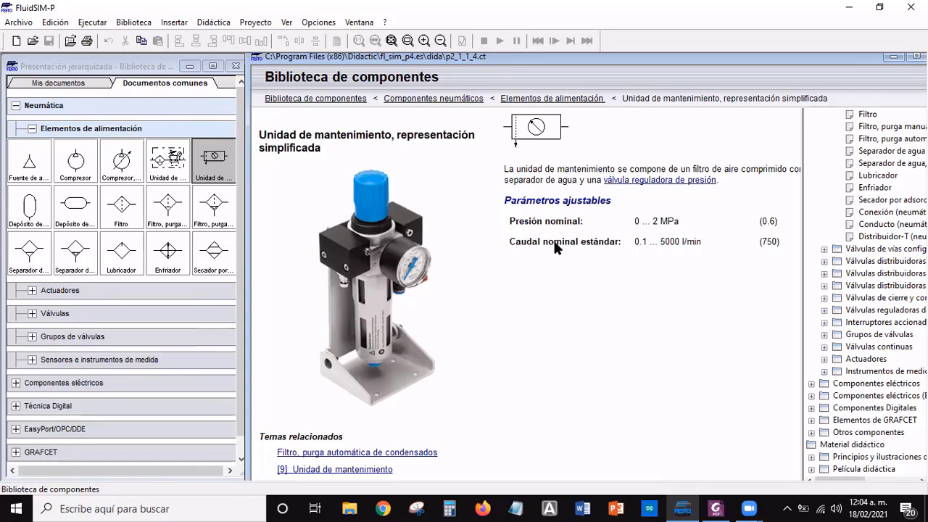
{"action": "double_click", "coordinate": [539, 59]}
{"action": "left_click", "coordinate": [782, 85]}
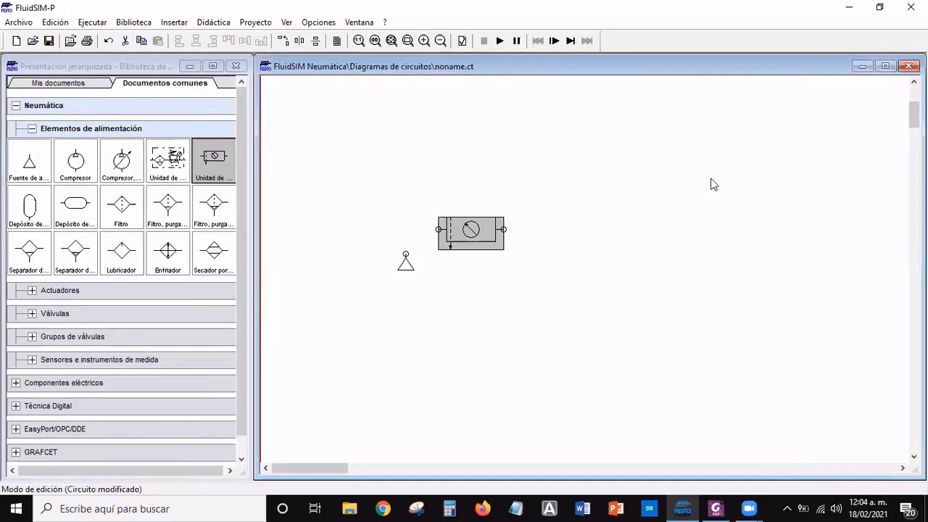
{"action": "left_click", "coordinate": [622, 193]}
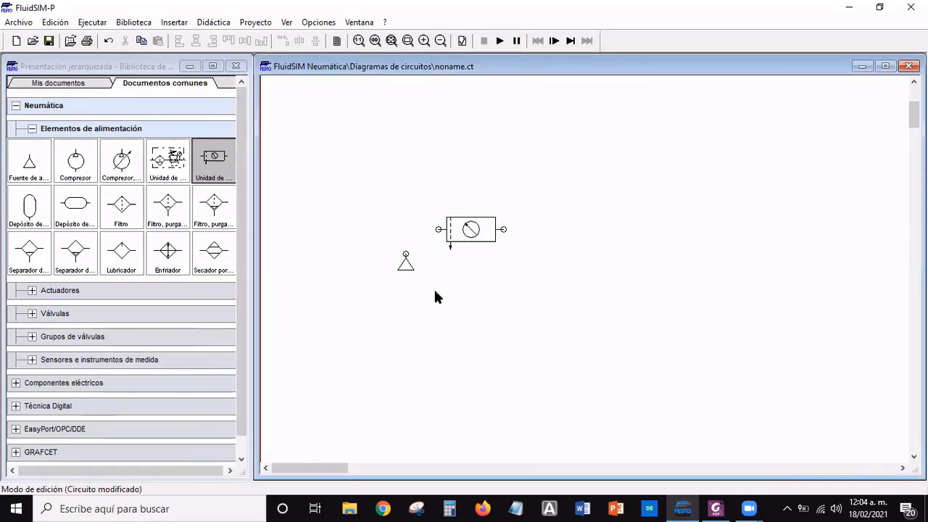
Connect the compressed air source's port to the left port of the maintenance unit with a pneumatic line
{"action": "mouse_move", "coordinate": [474, 247]}
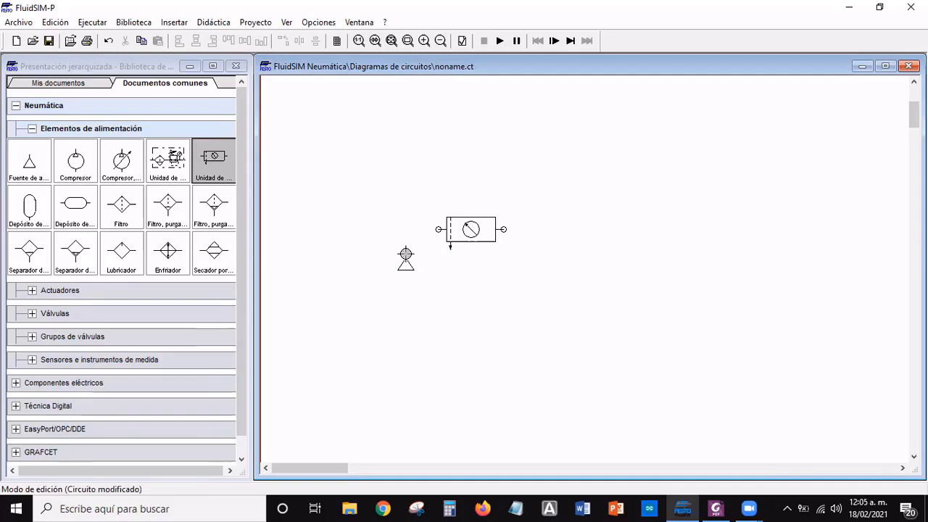
{"action": "left_click_drag", "start_coordinate": [405, 254], "coordinate": [416, 229]}
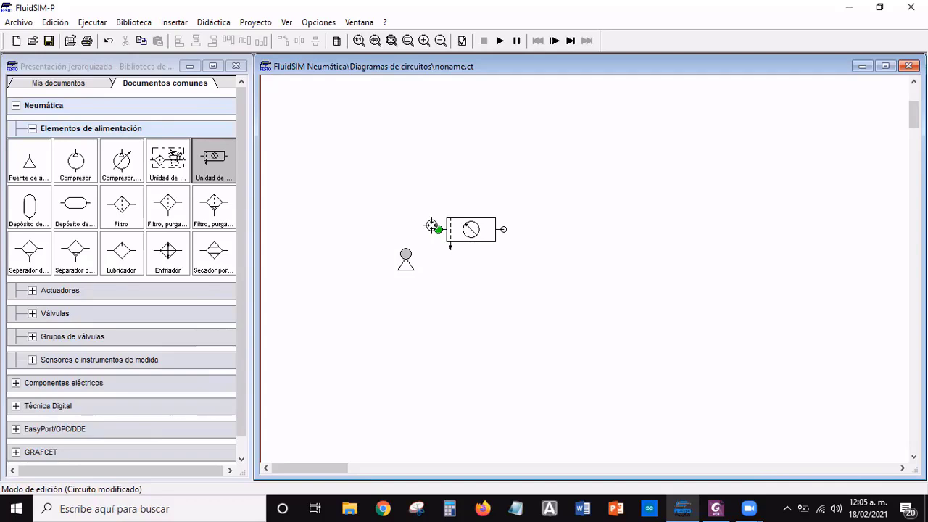
{"action": "left_click_drag", "start_coordinate": [433, 226], "coordinate": [405, 249]}
{"action": "left_click", "coordinate": [522, 294]}
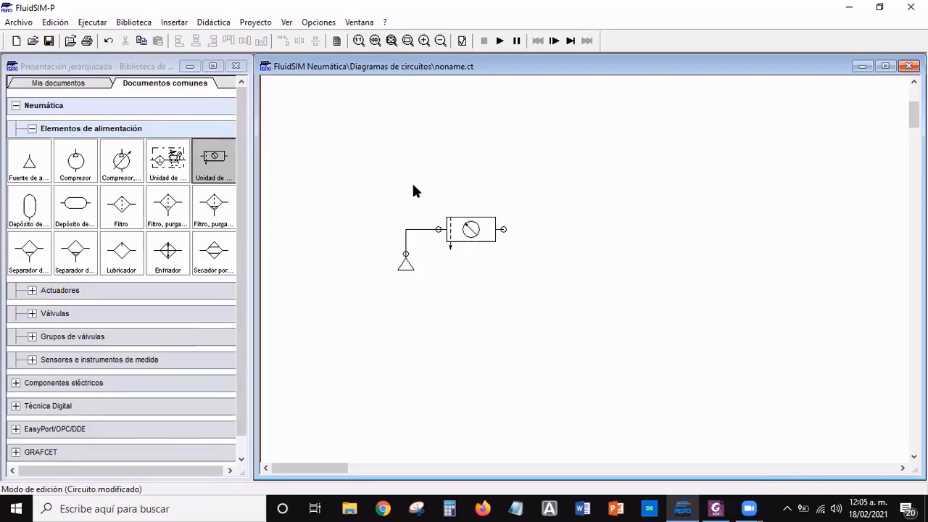
Place a 3/2-way pushbutton valve from the mechanically actuated frequently used valves above and to the right of the maintenance unit
{"action": "left_click", "coordinate": [32, 129]}
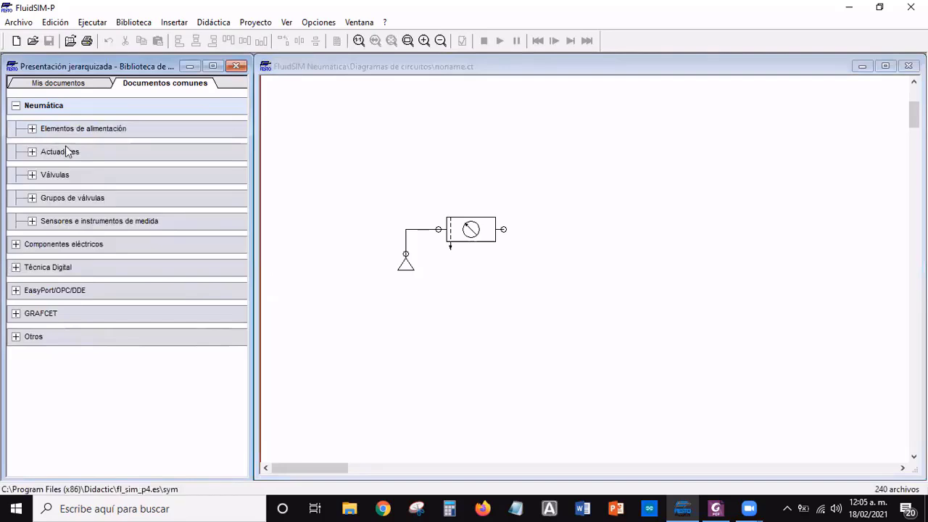
{"action": "left_click", "coordinate": [31, 175]}
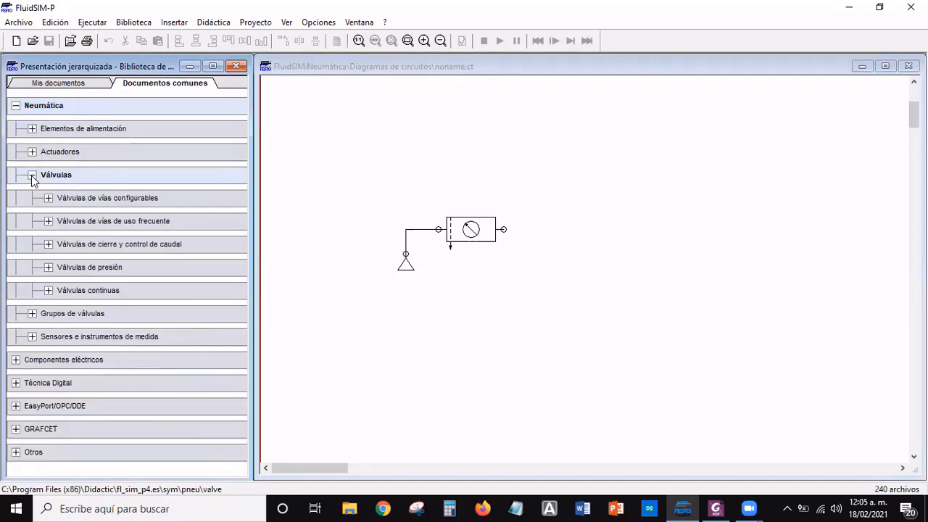
{"action": "left_click", "coordinate": [109, 225]}
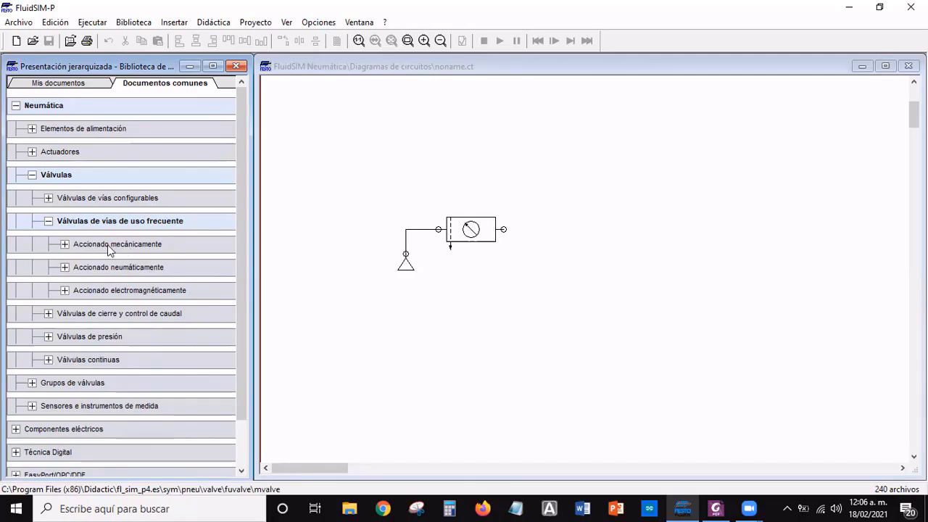
{"action": "left_click", "coordinate": [108, 246]}
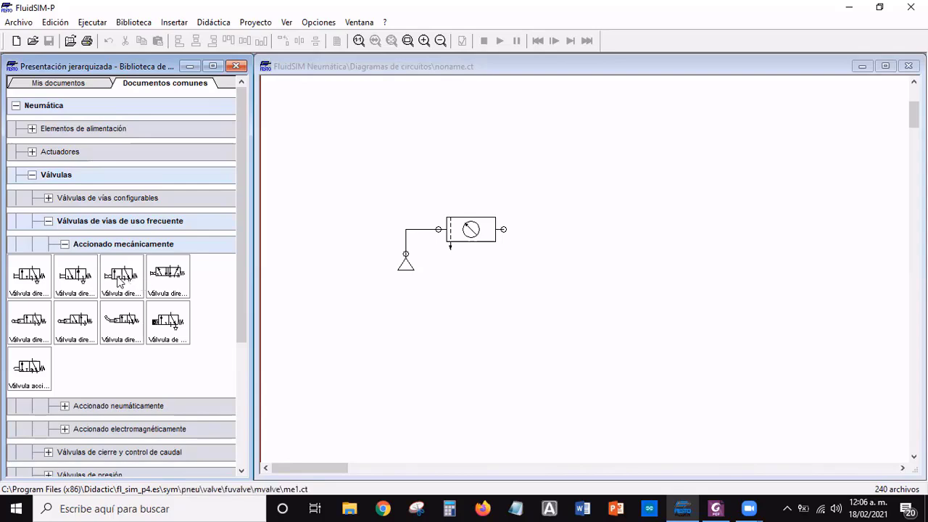
{"action": "left_click", "coordinate": [32, 272]}
{"action": "left_click_drag", "start_coordinate": [30, 280], "coordinate": [580, 178]}
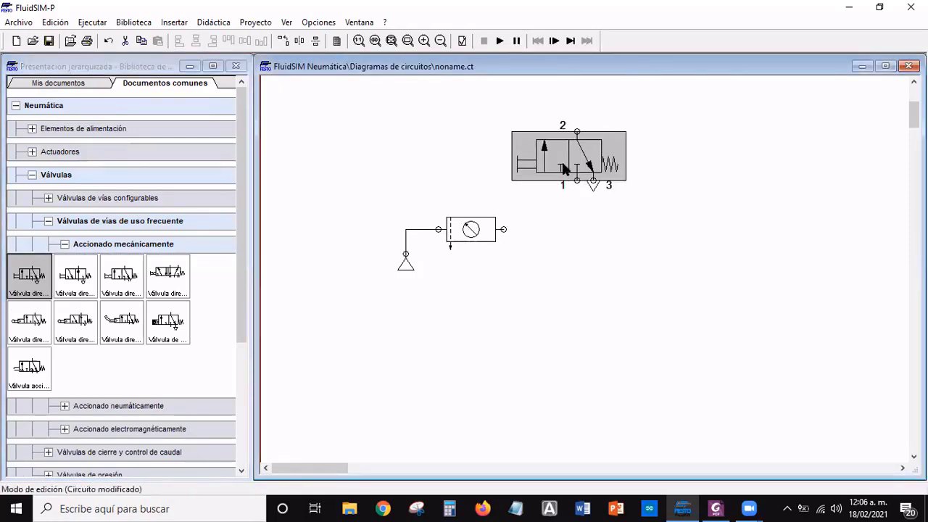
{"action": "left_click", "coordinate": [701, 202]}
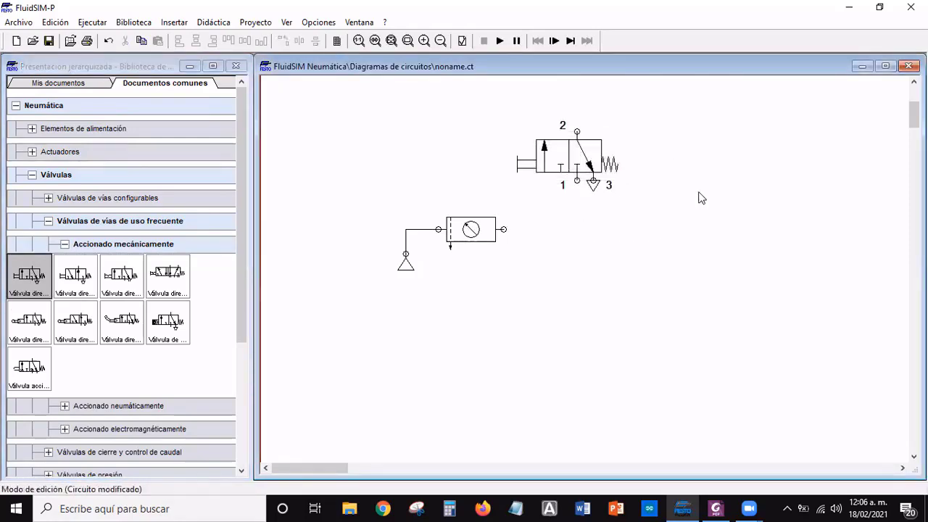
Open the component description of the 3/2-way pushbutton valve
{"action": "left_click", "coordinate": [576, 163]}
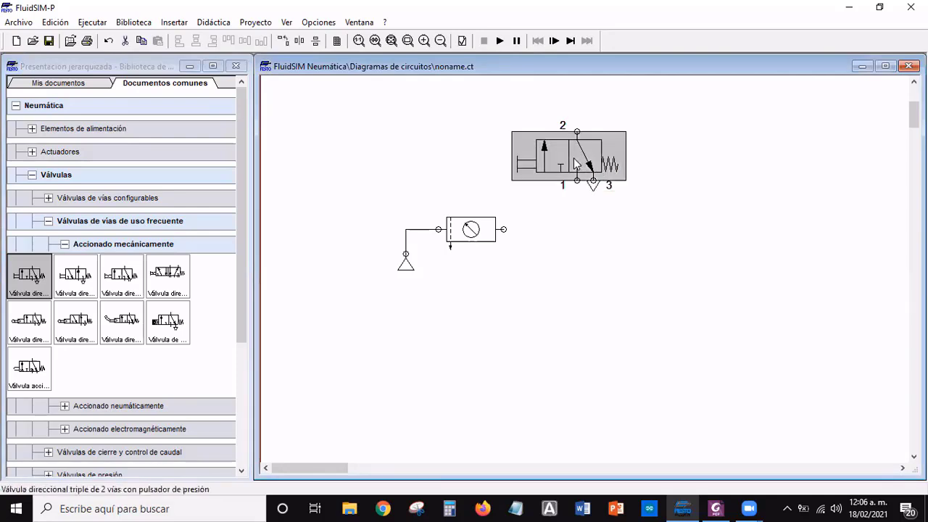
{"action": "right_click", "coordinate": [576, 164]}
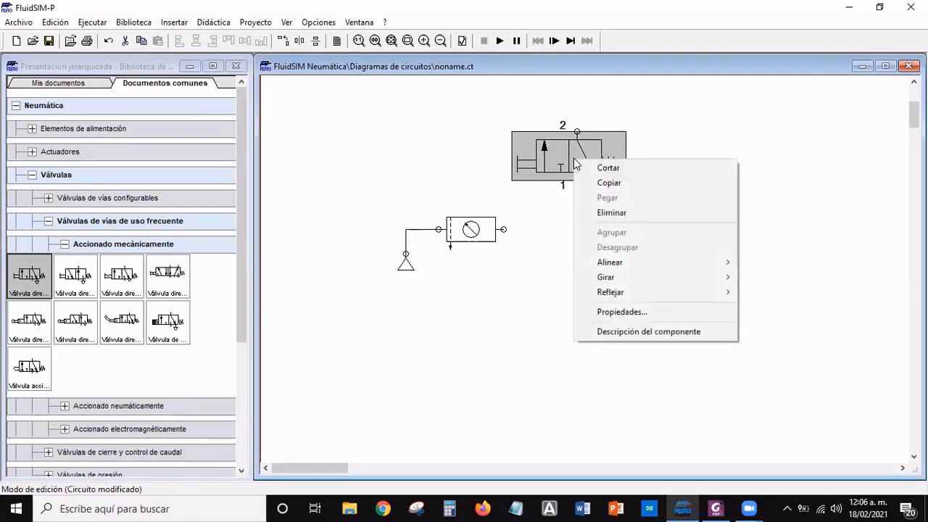
{"action": "left_click", "coordinate": [646, 331]}
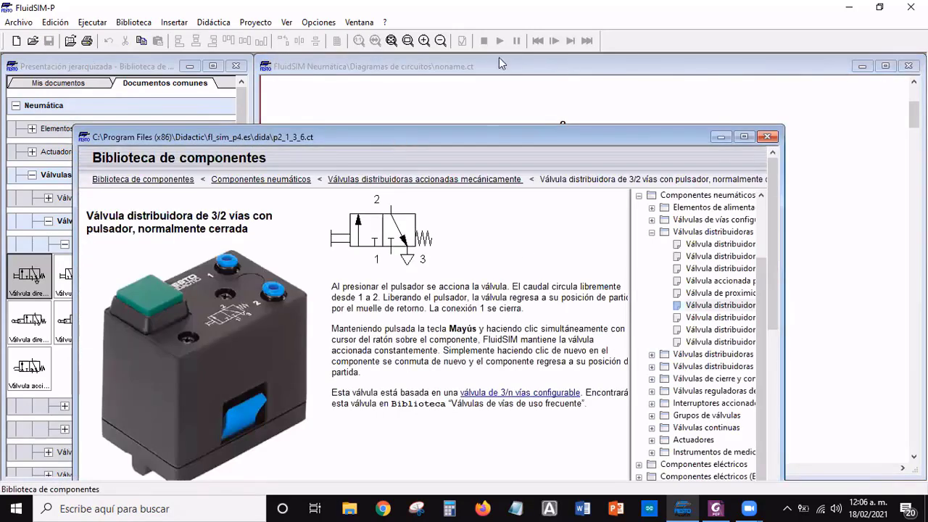
Examine the component description of the 3/2-way pushbutton valve and close it
{"action": "left_click_drag", "start_coordinate": [392, 138], "coordinate": [498, 57]}
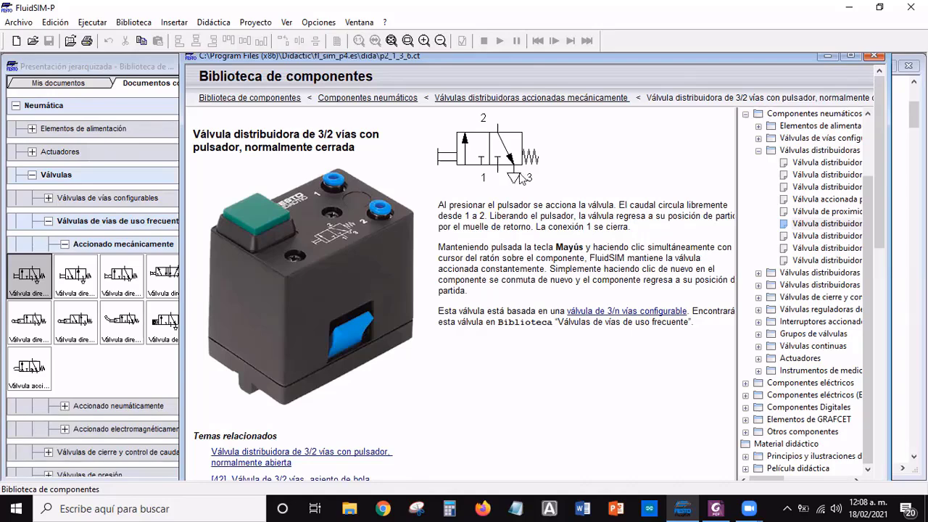
{"action": "left_click", "coordinate": [873, 56]}
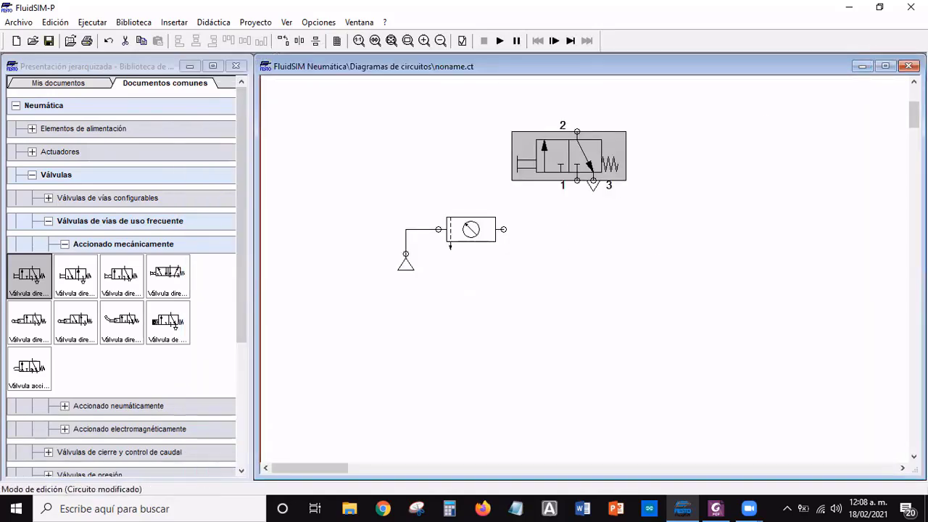
Place a single-acting cylinder (Cilindro de simple efecto) from the pneumatic actuators above the 3/2-way valve
{"action": "scroll", "coordinate": [587, 275], "scroll_direction": "up", "scroll_amount": 5}
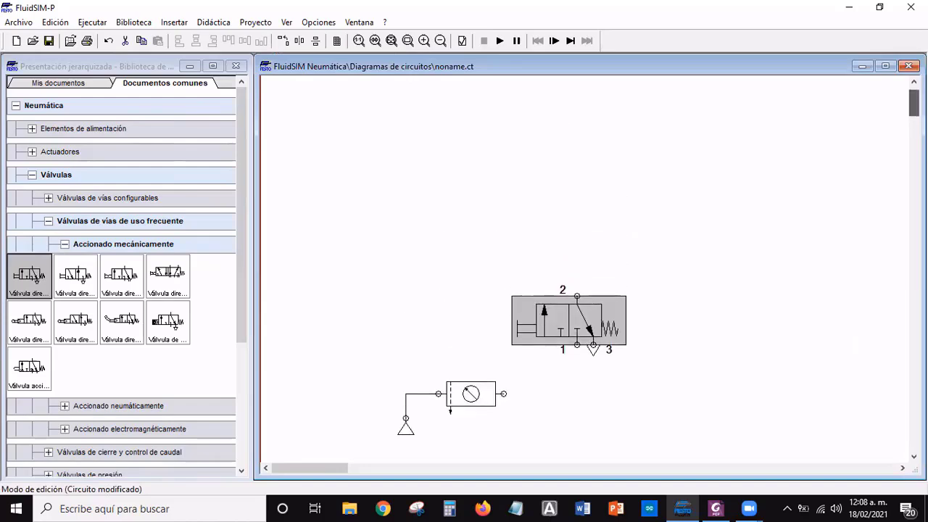
{"action": "left_click_drag", "start_coordinate": [913, 103], "coordinate": [913, 106]}
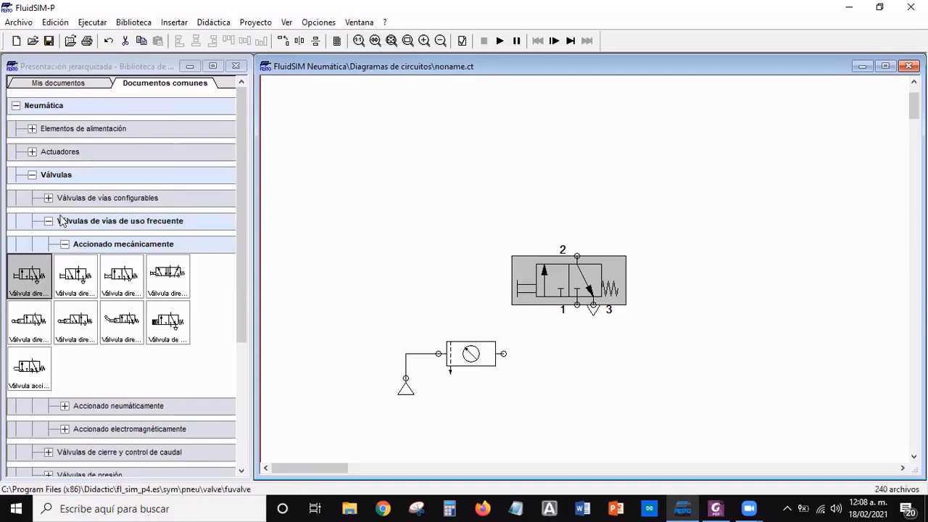
{"action": "left_click", "coordinate": [64, 243]}
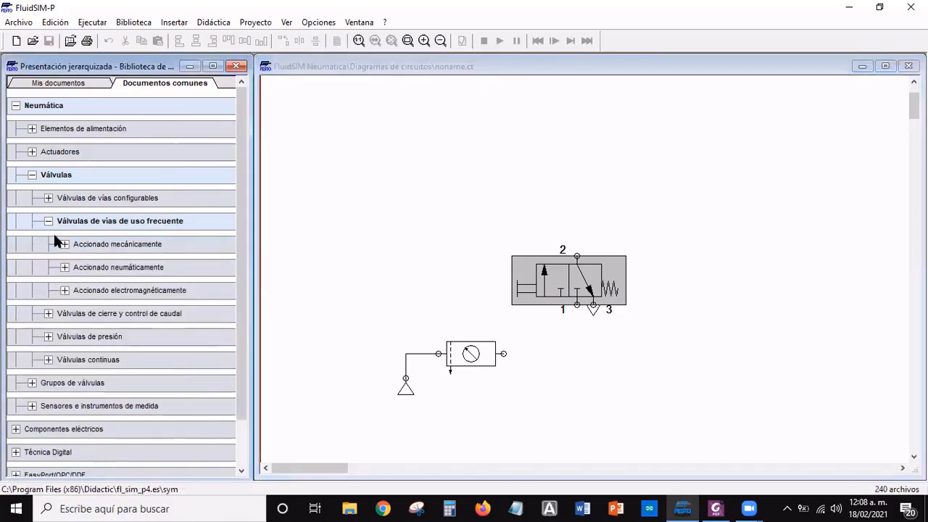
{"action": "left_click", "coordinate": [47, 221]}
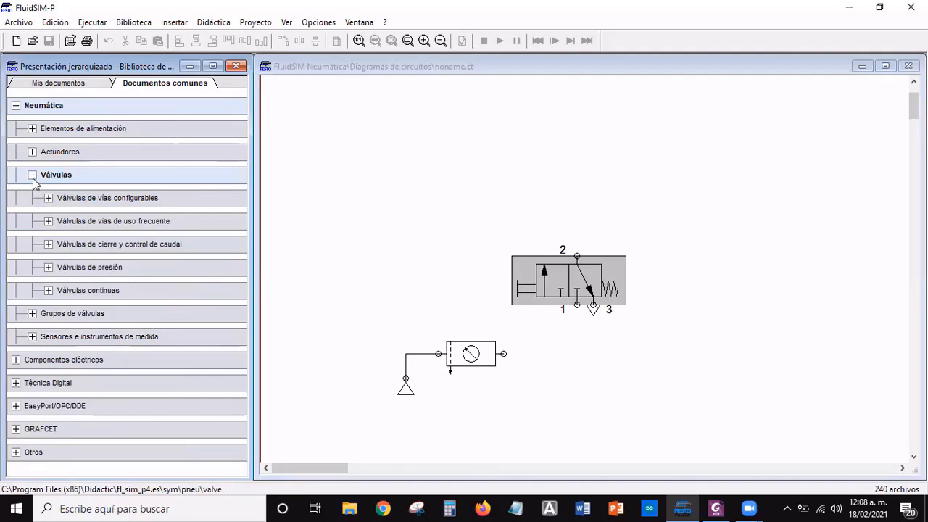
{"action": "left_click", "coordinate": [32, 175]}
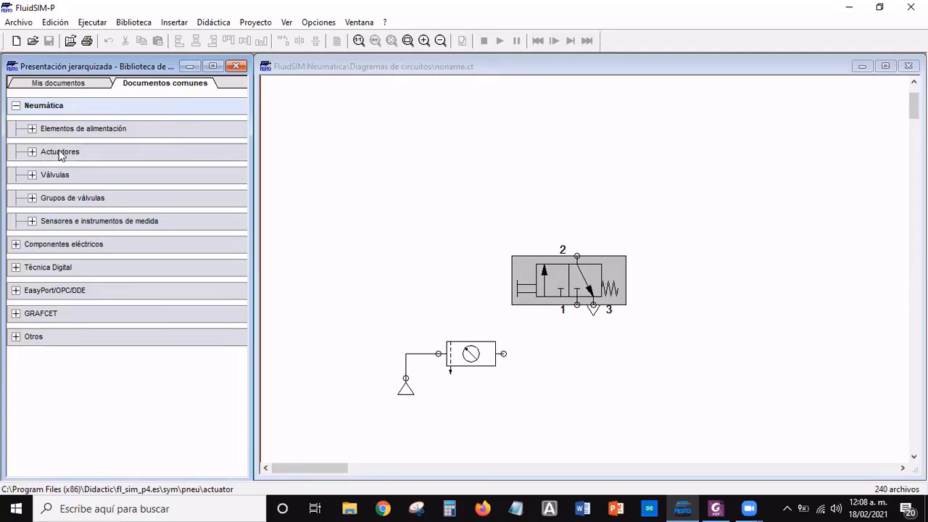
{"action": "left_click", "coordinate": [60, 155]}
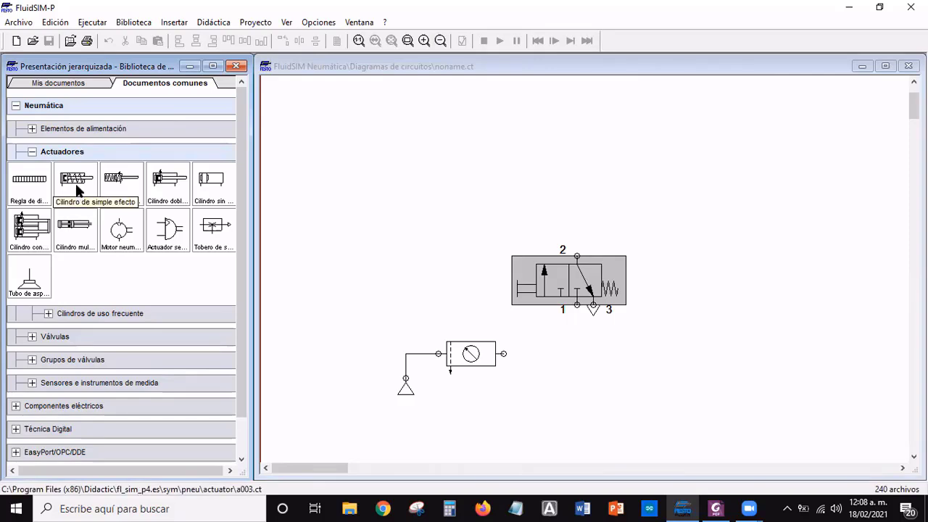
{"action": "left_click_drag", "start_coordinate": [78, 190], "coordinate": [607, 139]}
{"action": "left_click", "coordinate": [678, 181]}
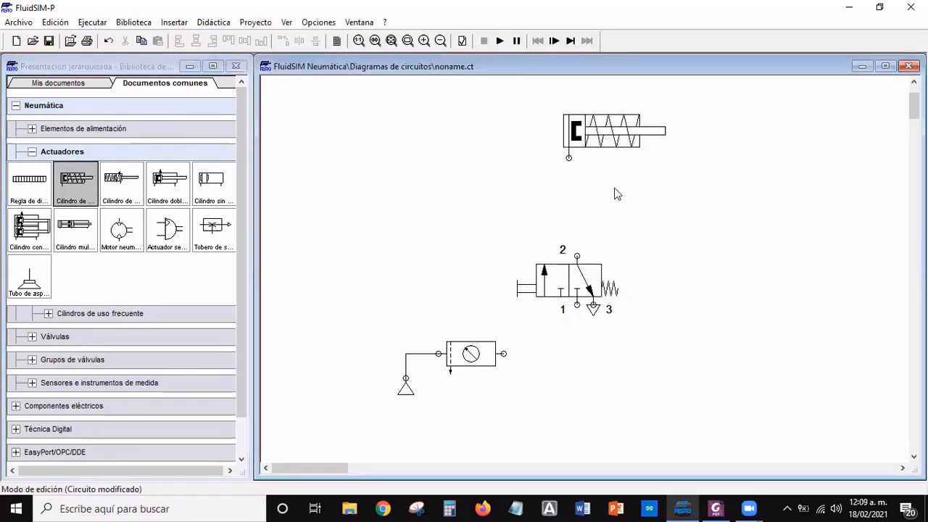
Open the component description of the single-acting cylinder, examine it and close it
{"action": "left_click", "coordinate": [605, 138]}
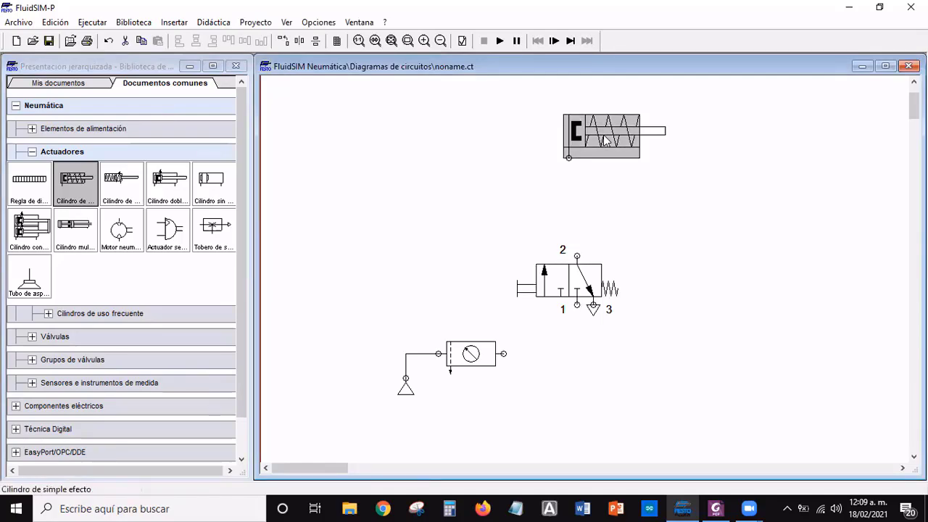
{"action": "right_click", "coordinate": [605, 138]}
{"action": "left_click", "coordinate": [680, 308]}
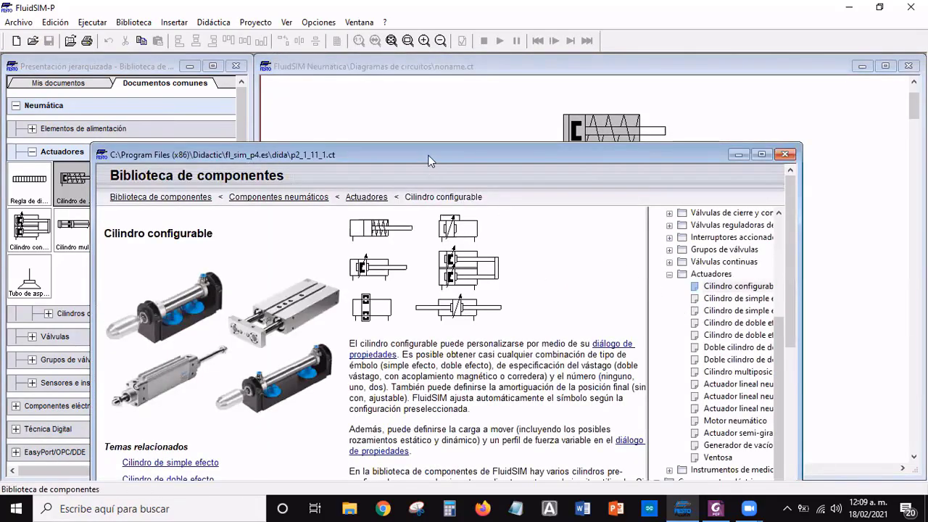
{"action": "left_click_drag", "start_coordinate": [427, 161], "coordinate": [519, 68]}
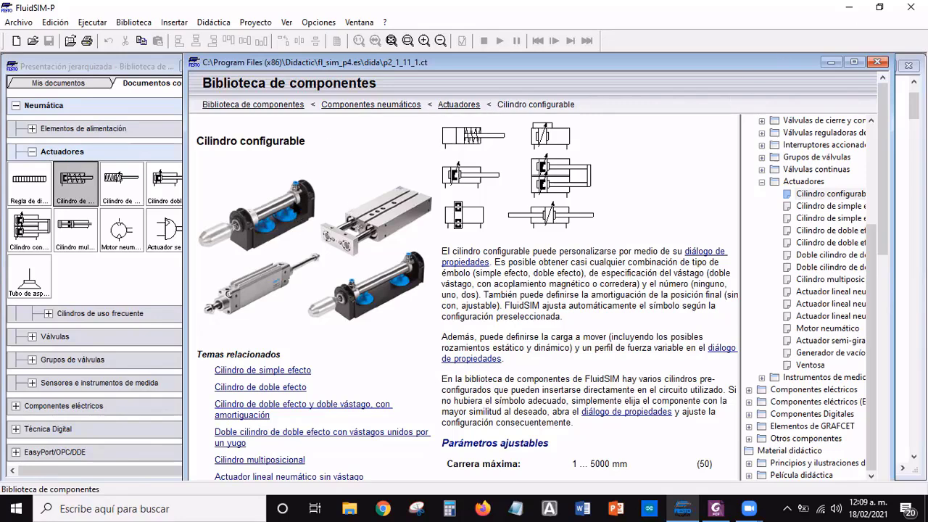
{"action": "left_click", "coordinate": [877, 63]}
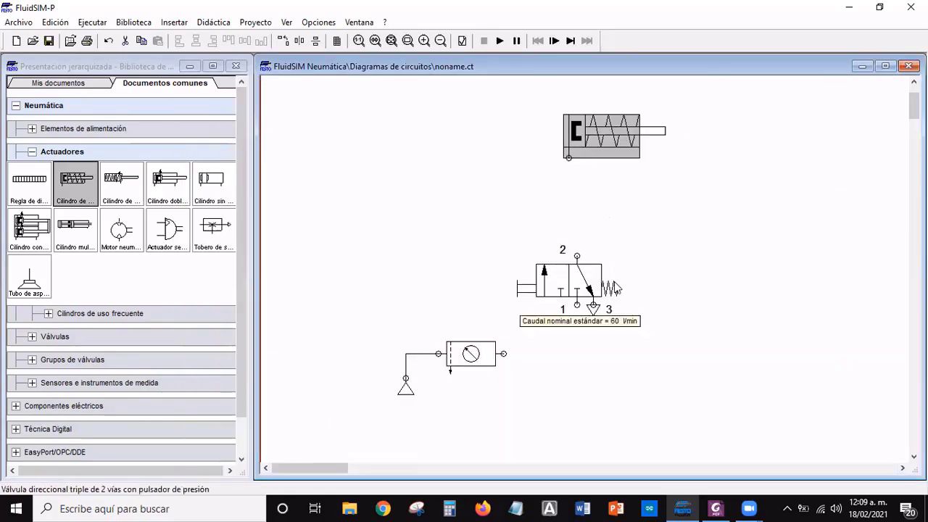
Consult the Ejercicio 1 problem description in the slides, return to FluidSIM and inspect the single-acting cylinder's parameters
{"action": "key", "text": "alt+Tab"}
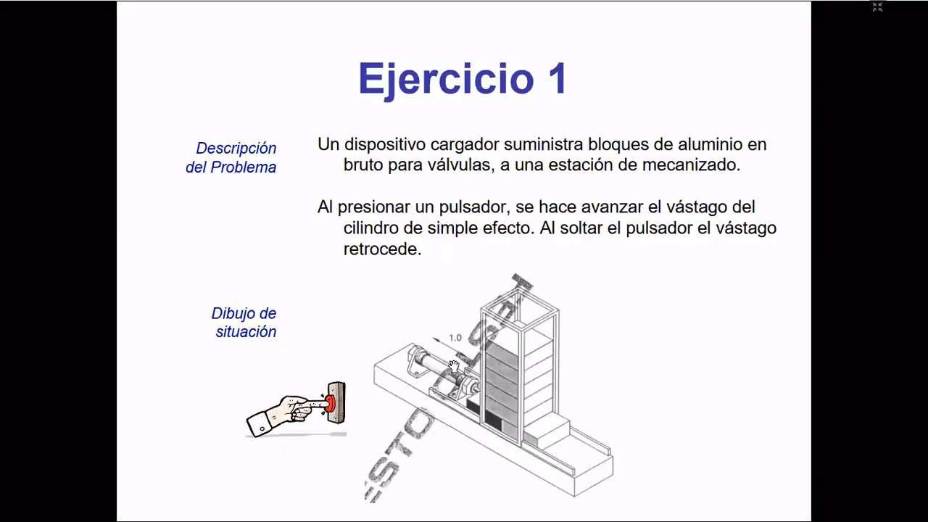
{"action": "key", "text": "alt+Tab"}
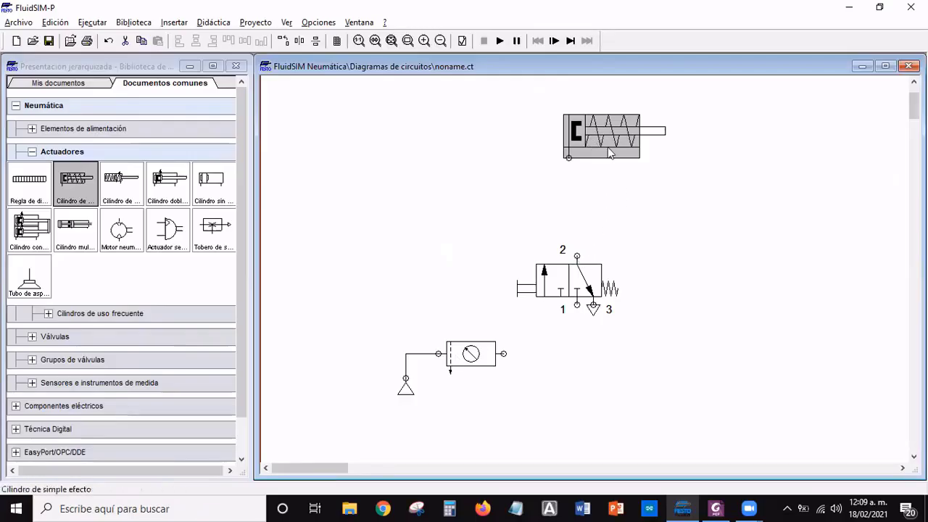
{"action": "mouse_move", "coordinate": [612, 144]}
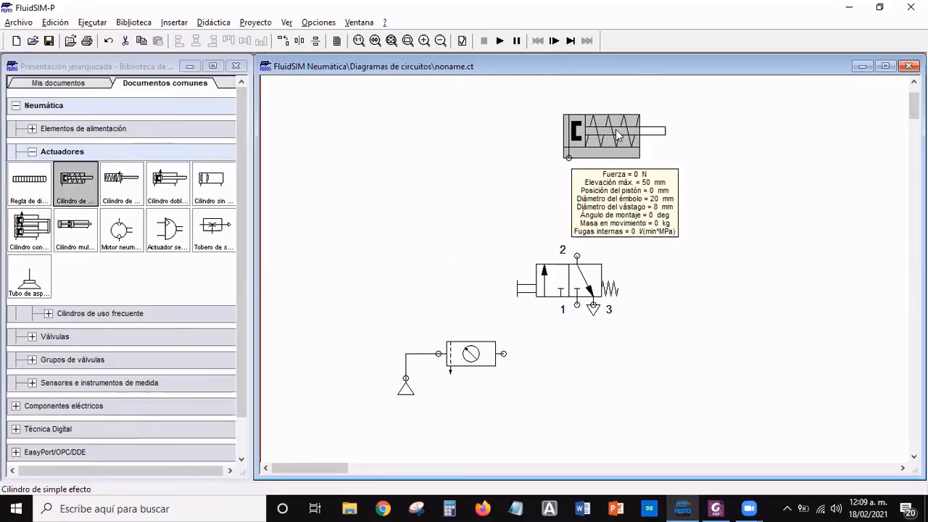
Connect the maintenance unit's free port to valve port 1, and valve port 2 to the cylinder's port, with pneumatic lines
{"action": "mouse_move", "coordinate": [567, 281]}
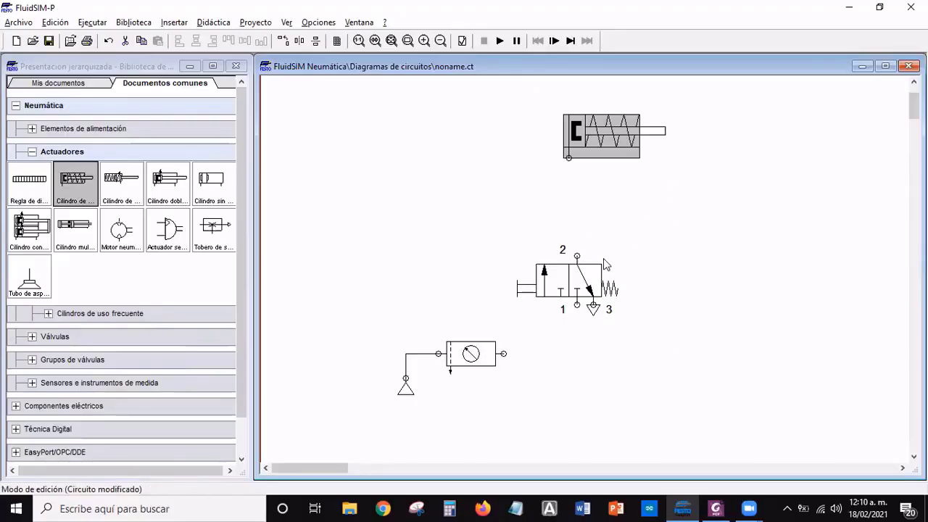
{"action": "left_click", "coordinate": [505, 353]}
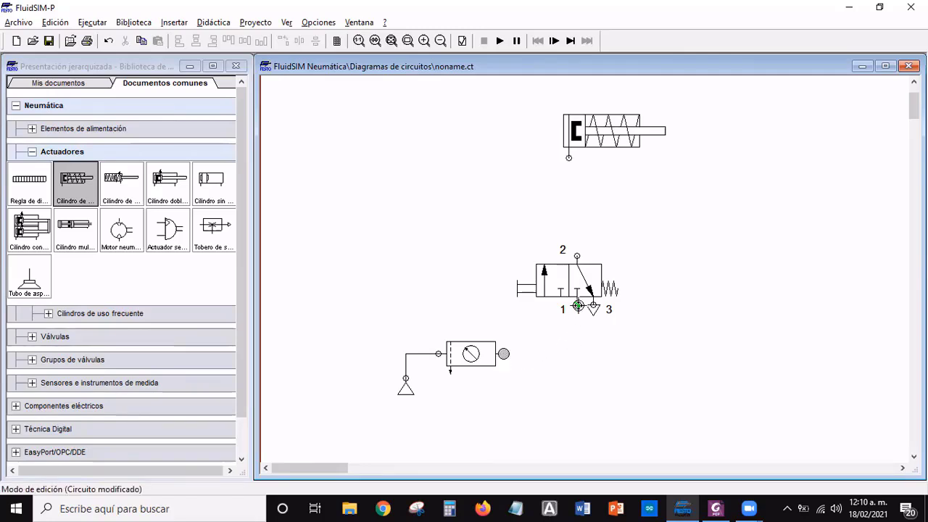
{"action": "left_click_drag", "start_coordinate": [577, 305], "coordinate": [504, 353]}
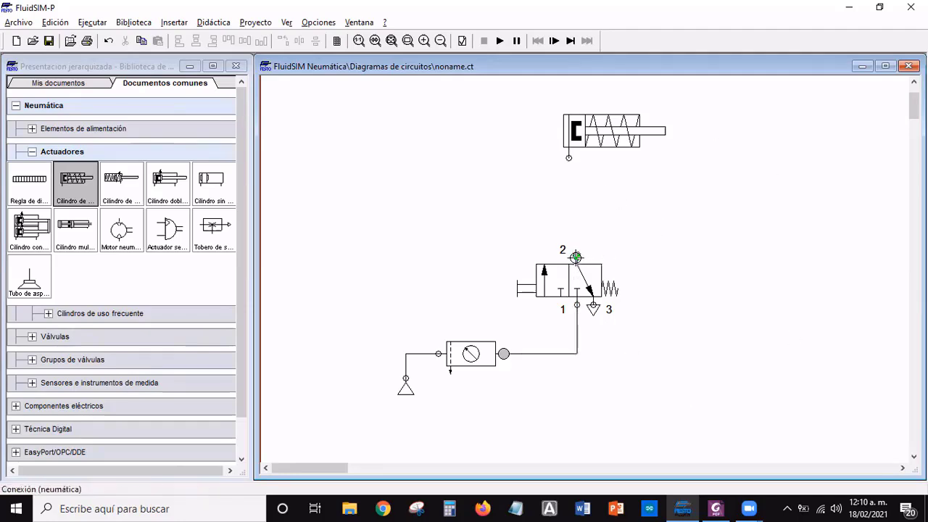
{"action": "left_click_drag", "start_coordinate": [578, 234], "coordinate": [569, 157]}
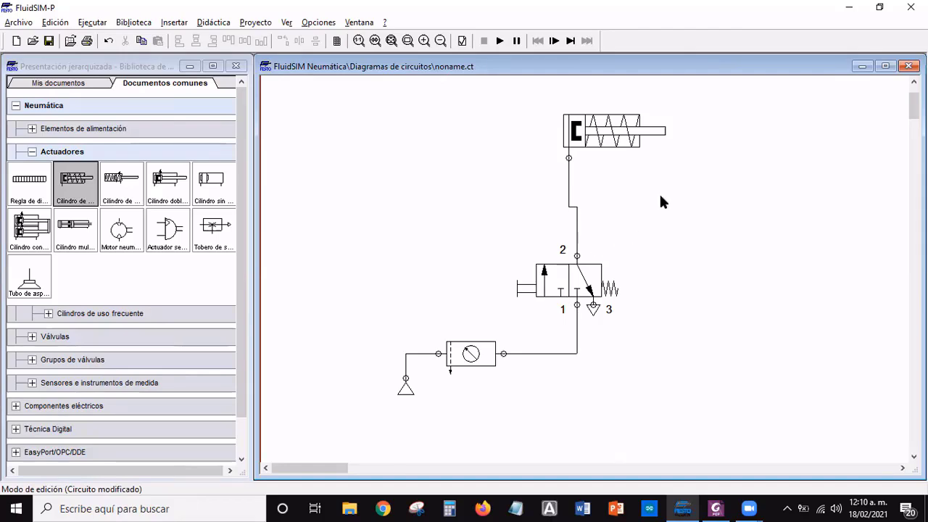
Compare the connected circuit with the Ejercicio 1 problem statement in the slides and return to FluidSIM
{"action": "key", "text": "alt+Tab"}
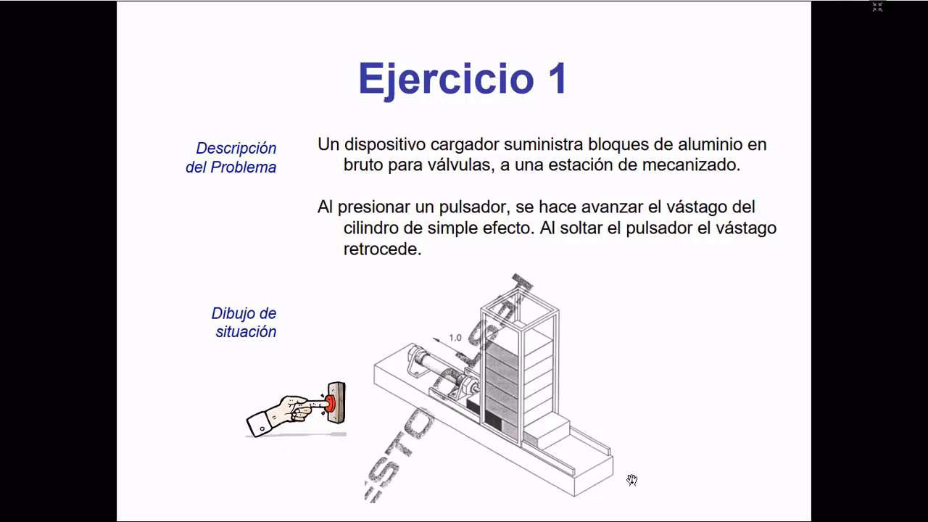
{"action": "key", "text": "alt+Tab"}
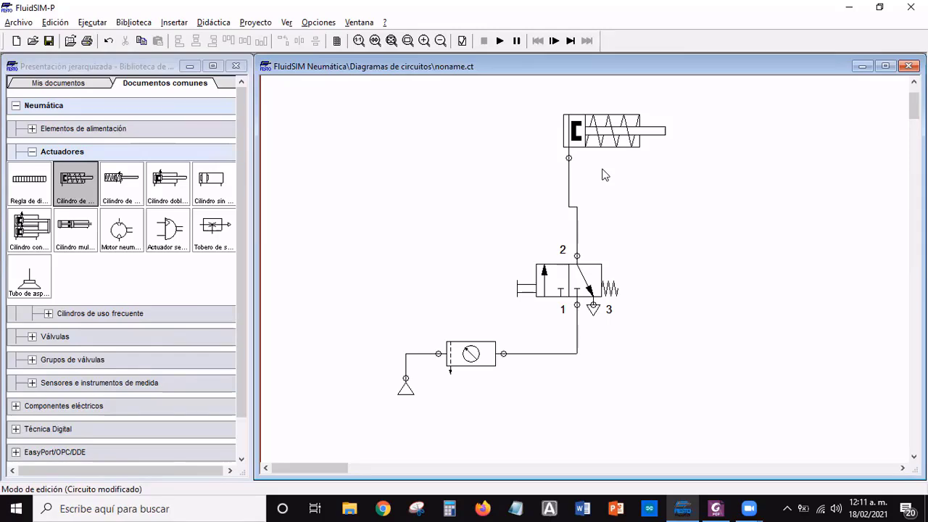
Insert a text component in the empty area between the cylinder and the valve, to their right, reading "4° A"
{"action": "left_click", "coordinate": [174, 24]}
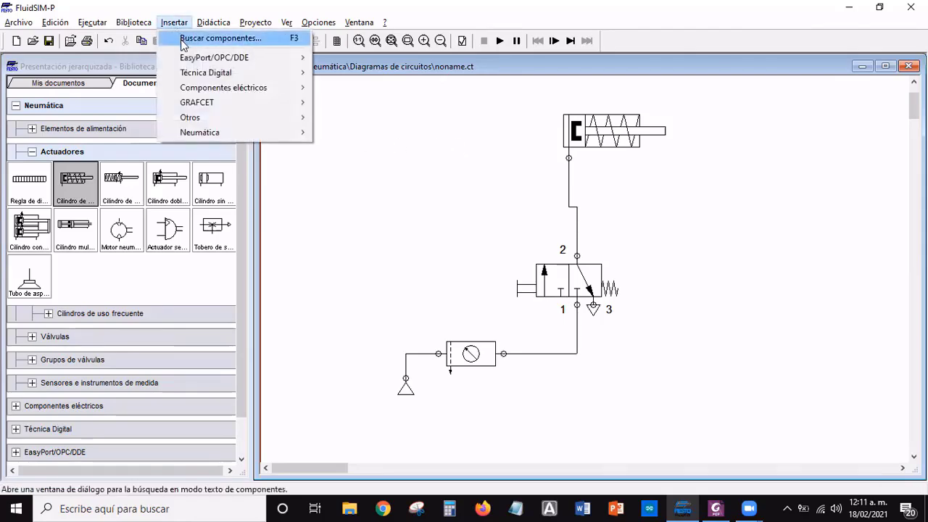
{"action": "mouse_move", "coordinate": [205, 122]}
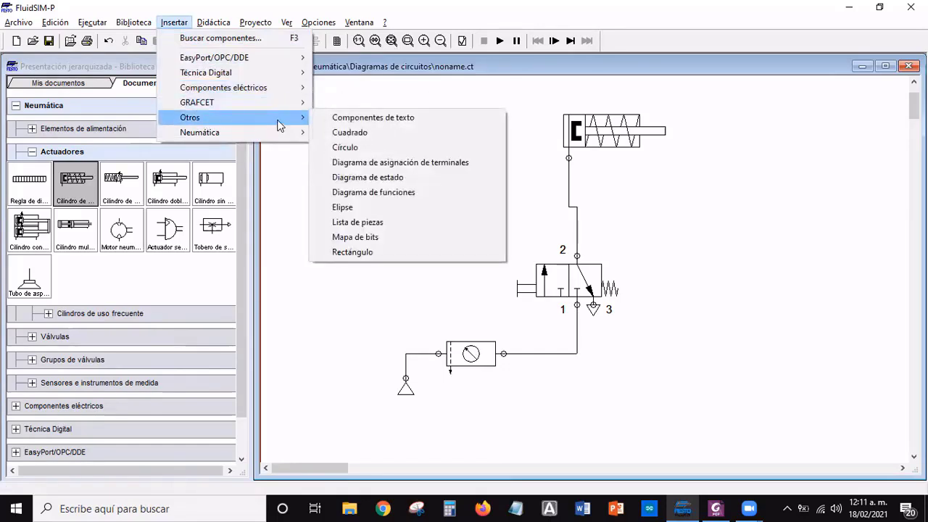
{"action": "left_click", "coordinate": [373, 117]}
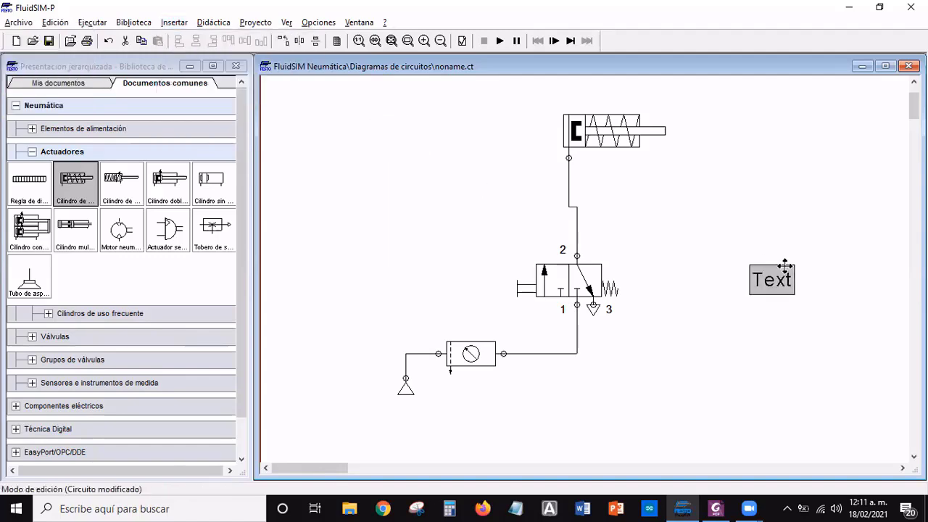
{"action": "left_click", "coordinate": [680, 199]}
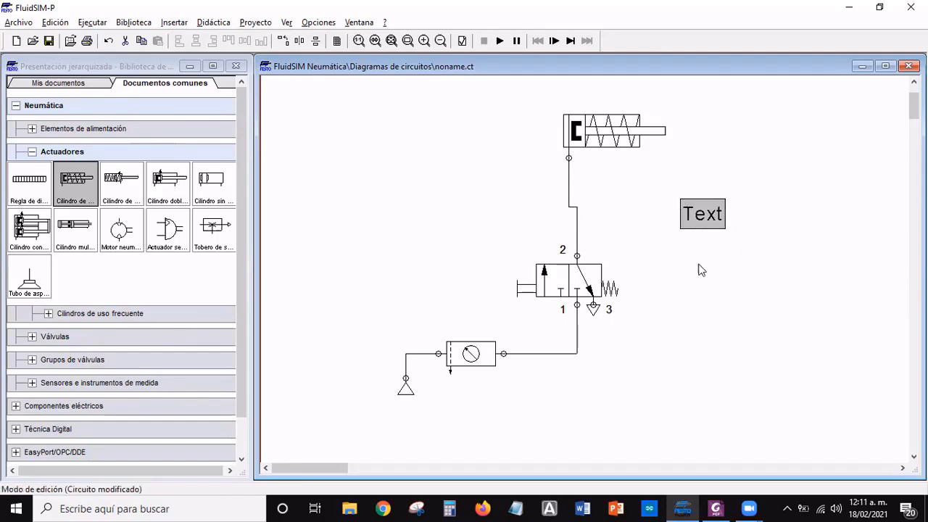
{"action": "double_click", "coordinate": [702, 218]}
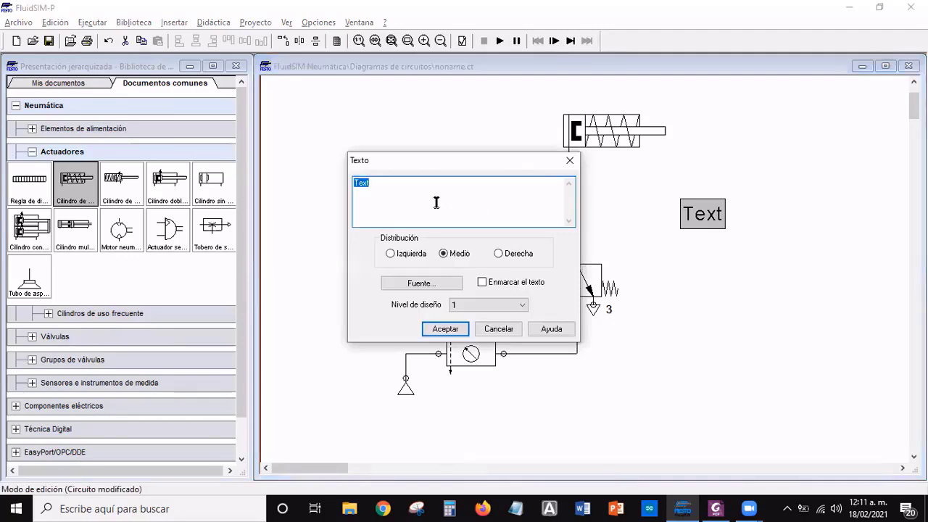
{"action": "key", "text": "BackSpace"}
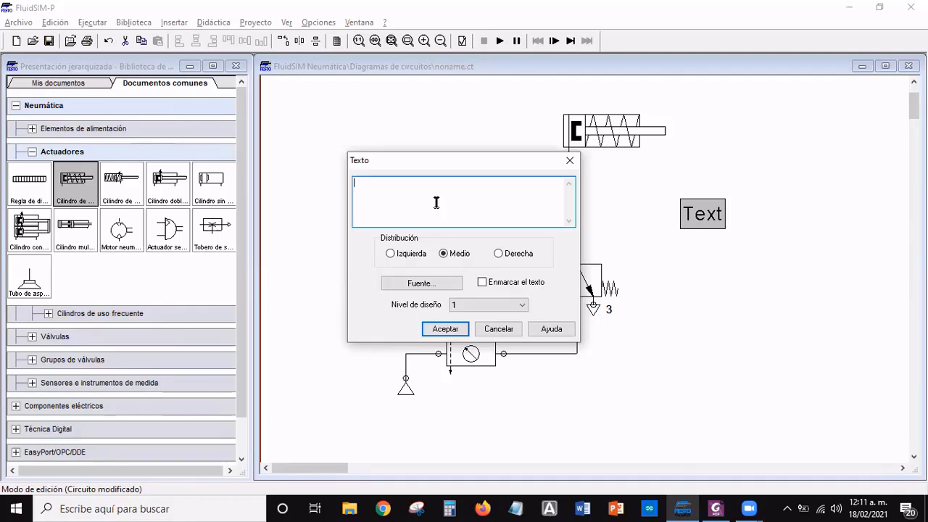
{"action": "type", "text": "4° A"}
{"action": "key", "text": "Return"}
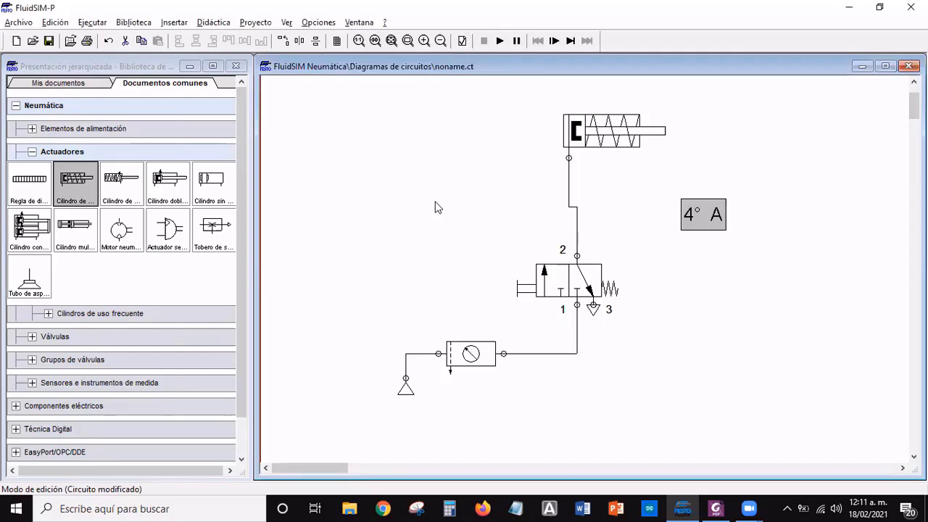
{"action": "left_click", "coordinate": [777, 288]}
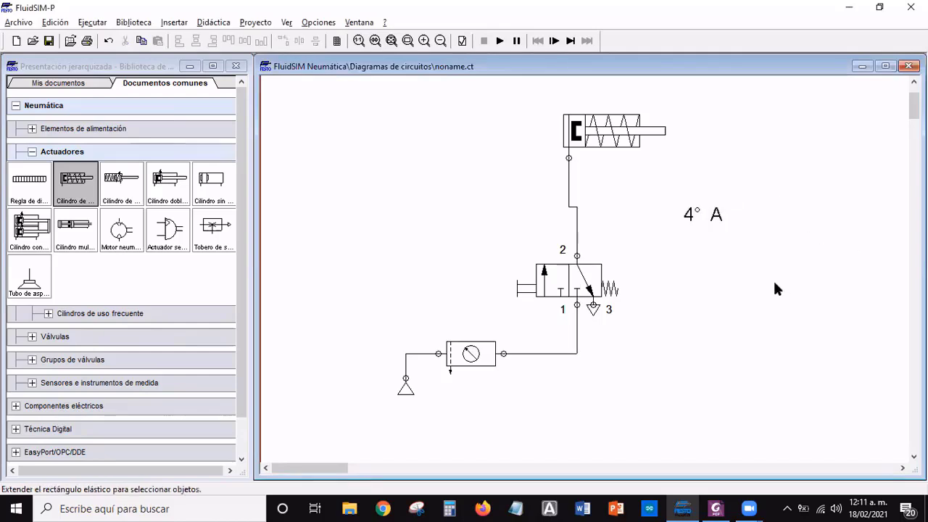
Add the person's first name and initials after "4° A" in the text component
{"action": "double_click", "coordinate": [702, 221]}
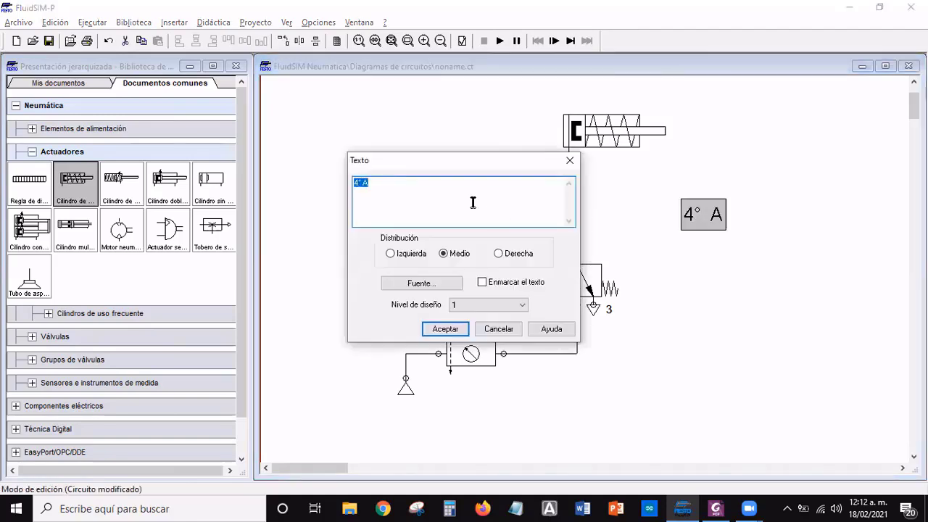
{"action": "left_click", "coordinate": [402, 192]}
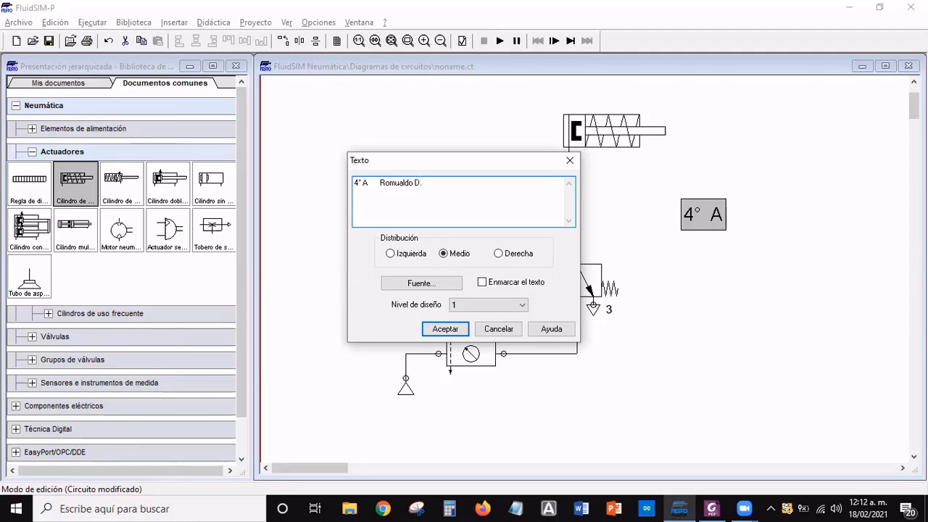
{"action": "type", "text": "."}
{"action": "left_click", "coordinate": [444, 332]}
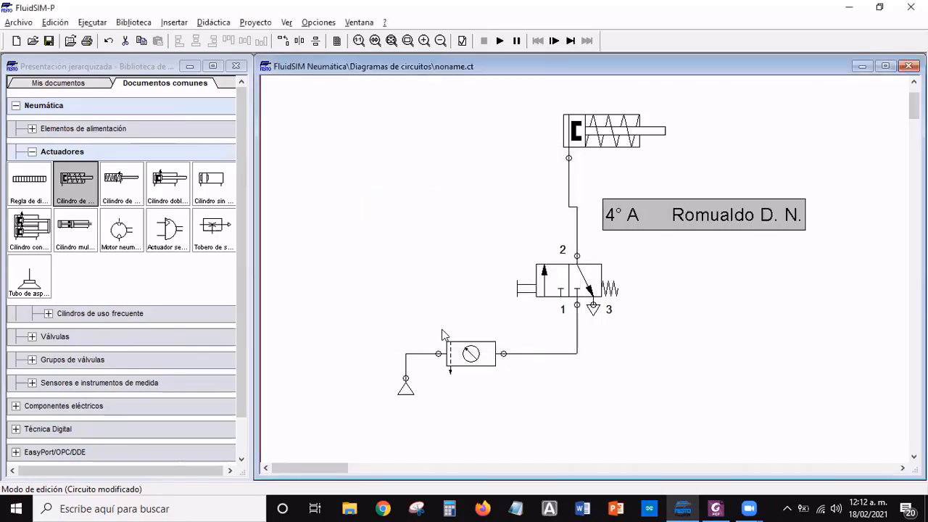
{"action": "left_click", "coordinate": [692, 313]}
Move the text label slightly down and to the right, away from the line between the valve and cylinder
{"action": "left_click", "coordinate": [703, 227]}
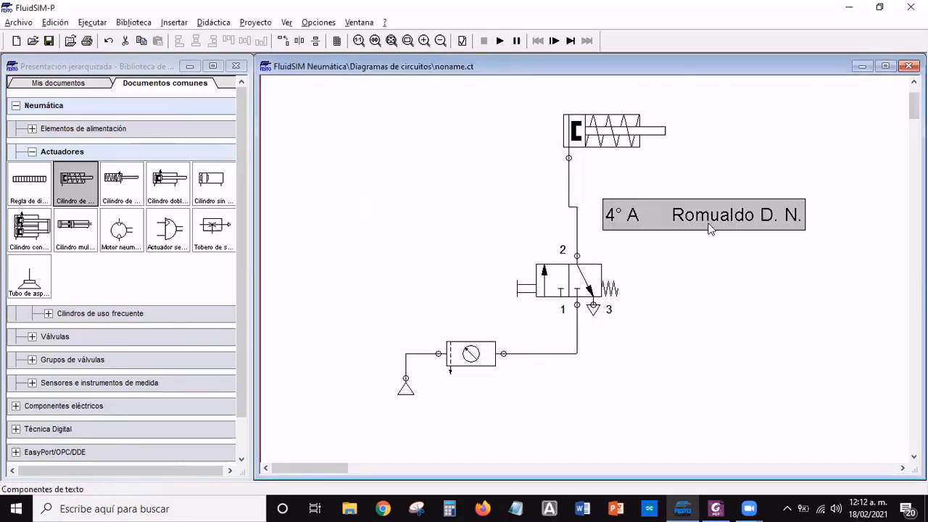
{"action": "left_click_drag", "start_coordinate": [721, 231], "coordinate": [760, 264]}
{"action": "left_click", "coordinate": [761, 312]}
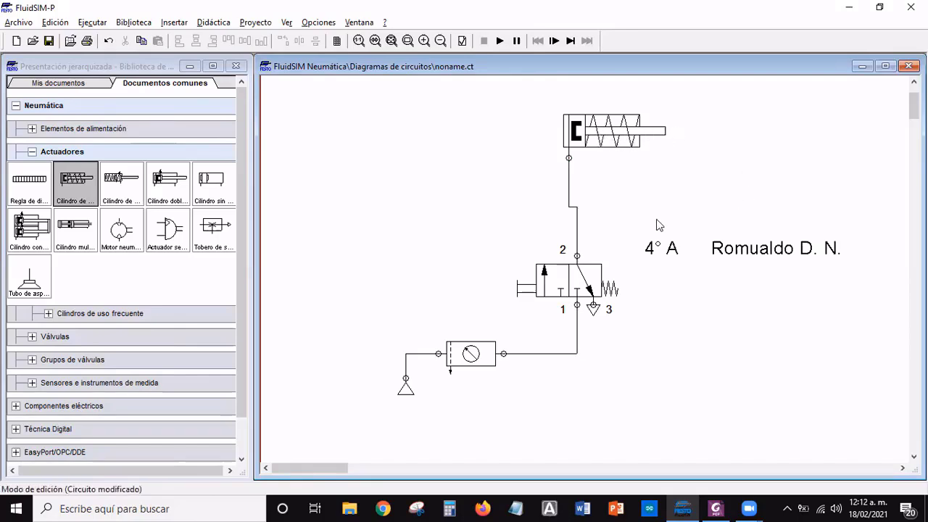
Start the circuit simulation and repeatedly actuate and release the 3/2-way valve's pushbutton to extend and retract the single-acting cylinder
{"action": "left_click", "coordinate": [500, 42]}
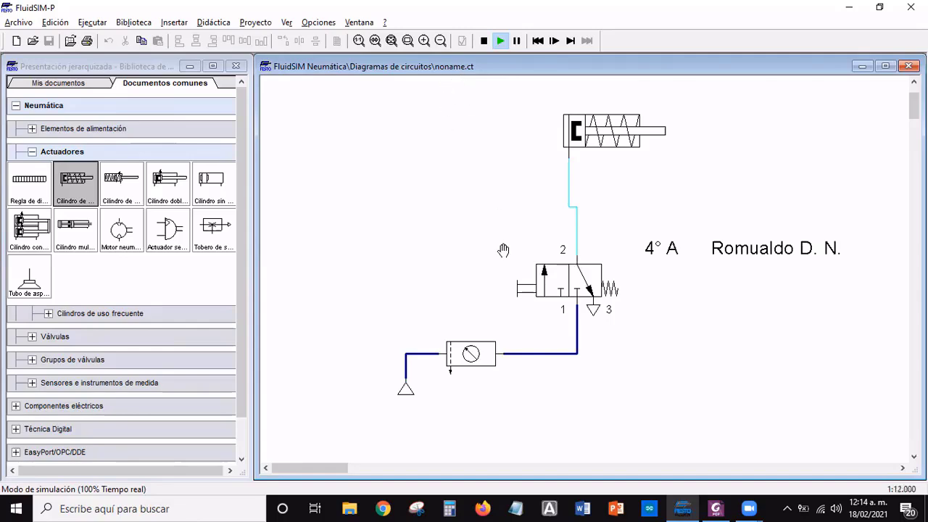
{"action": "left_click", "coordinate": [517, 280]}
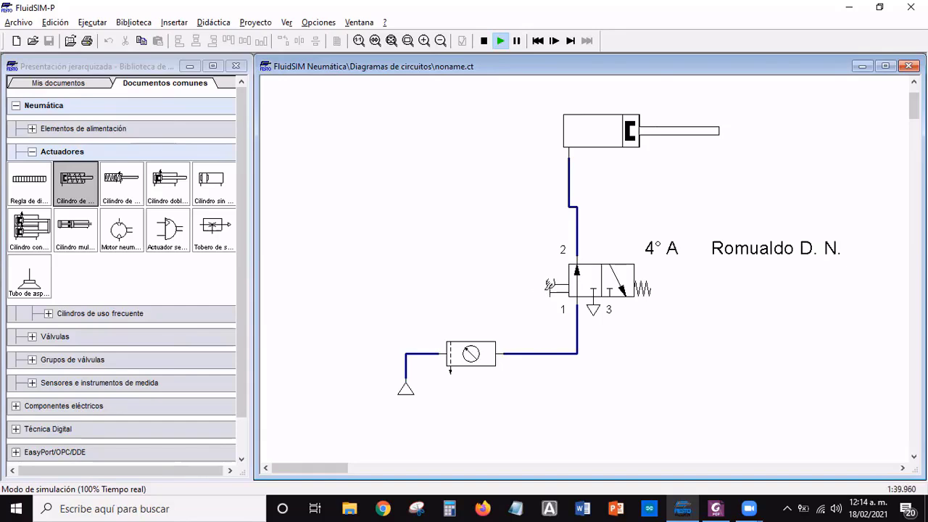
{"action": "left_click", "coordinate": [550, 285]}
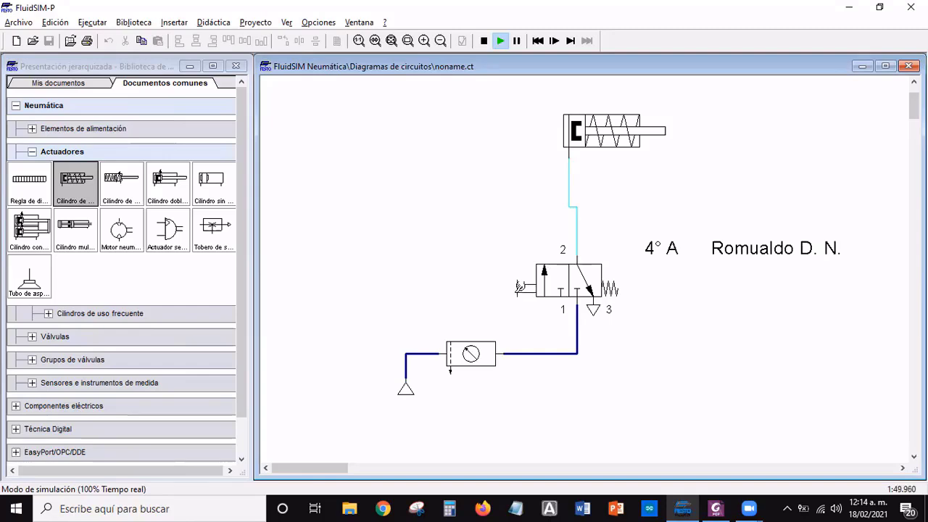
{"action": "left_click", "coordinate": [520, 288]}
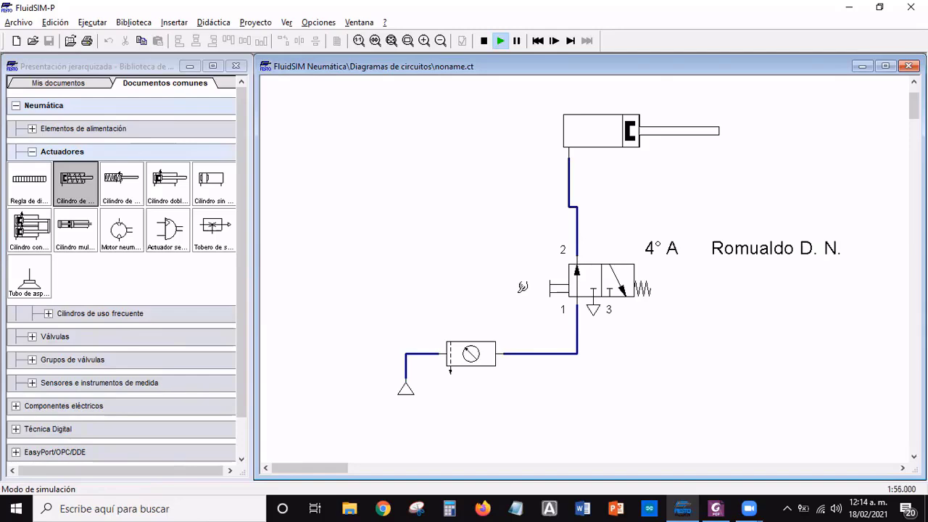
{"action": "left_click", "coordinate": [523, 287]}
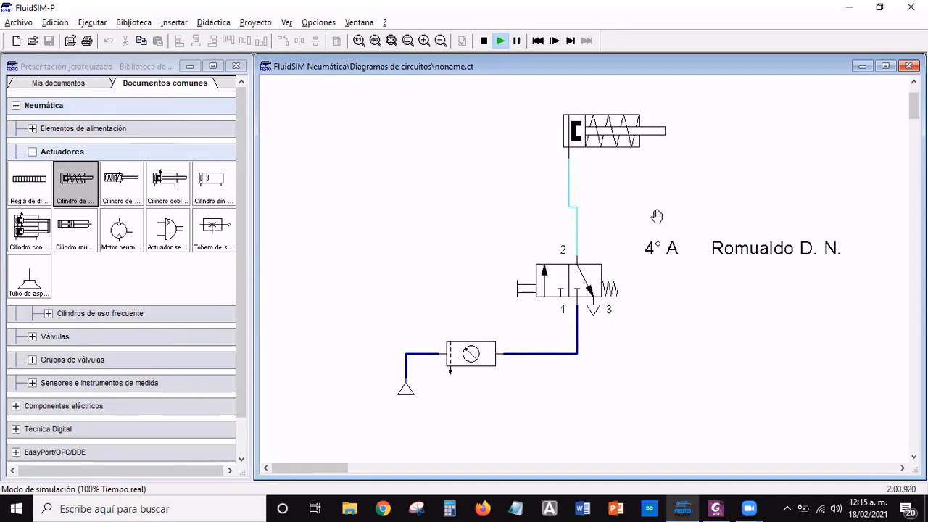
Check the simulated cylinder movement against the Ejercicio 1 problem description in the slides, and return to FluidSIM
{"action": "key", "text": "alt+Tab"}
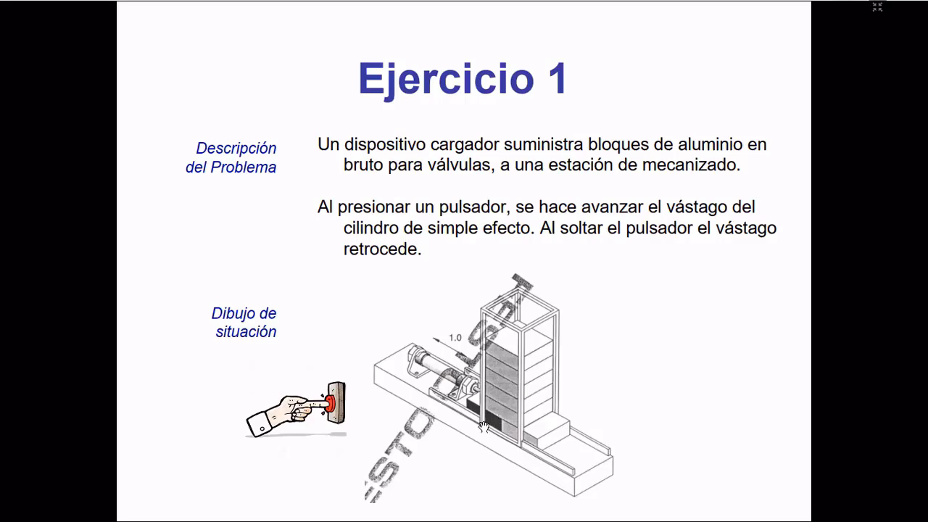
{"action": "key", "text": "alt+Tab"}
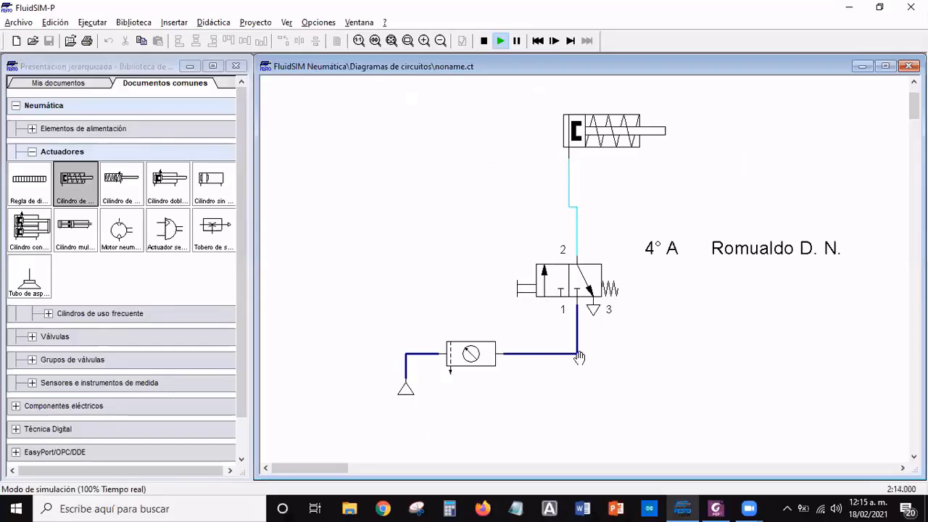